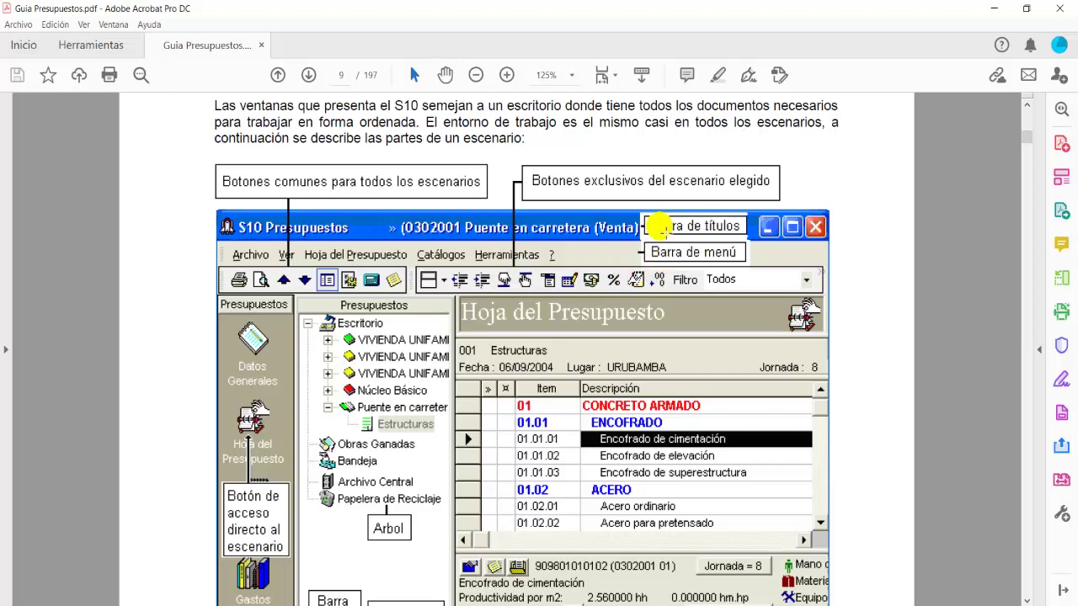
Step: Examine the labelled diagram of the S10 Presupuestos window parts on page 9 of the guide
{"action": "scroll", "coordinate": [385, 284], "scroll_direction": "down", "scroll_amount": 5}
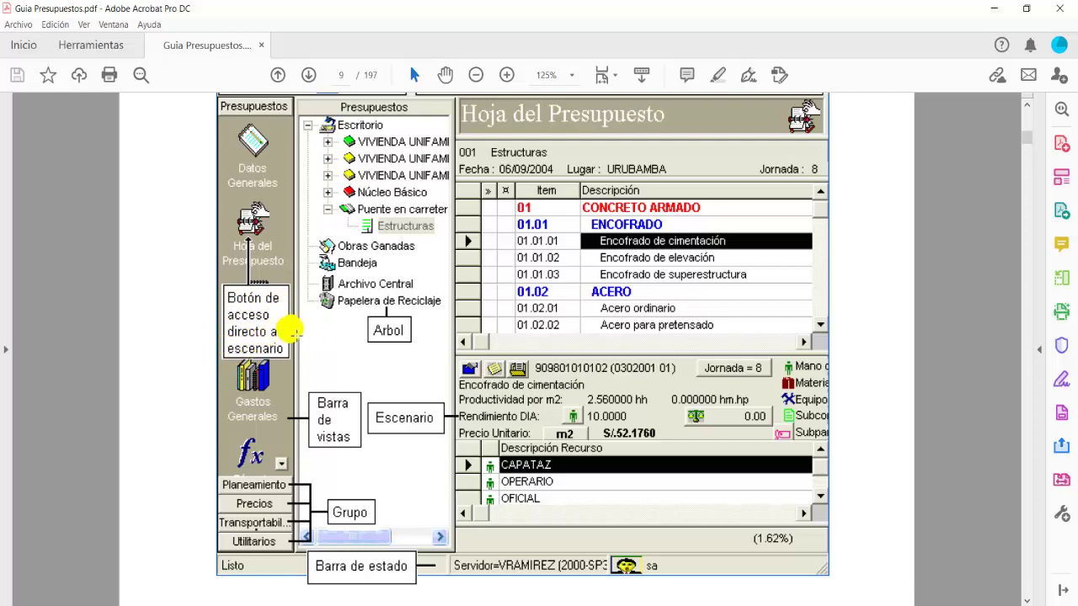
{"action": "scroll", "coordinate": [360, 353], "scroll_direction": "down", "scroll_amount": 2}
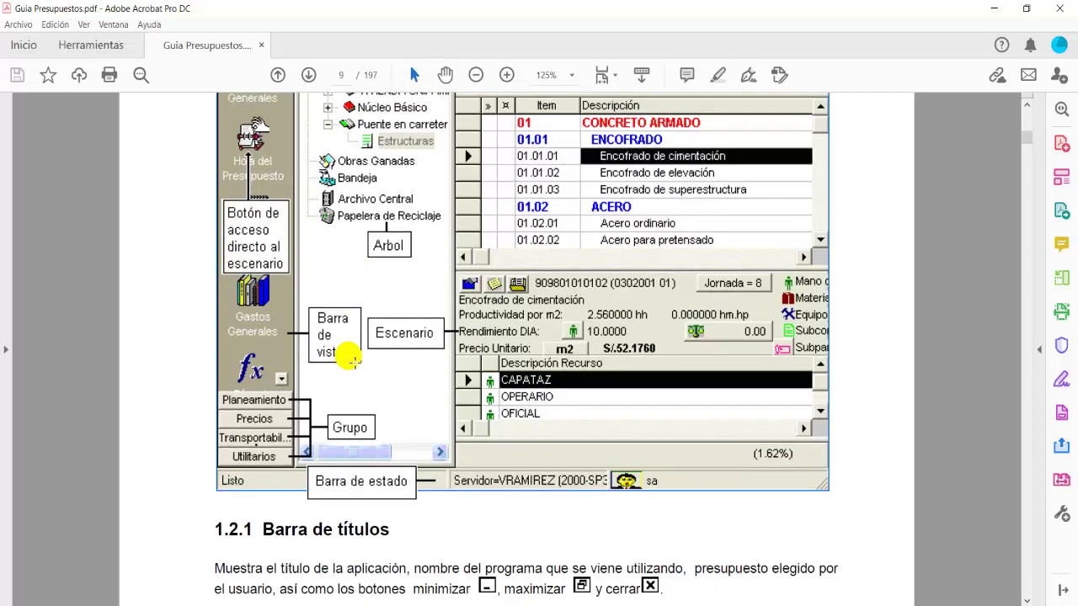
{"action": "scroll", "coordinate": [370, 320], "scroll_direction": "down", "scroll_amount": 2}
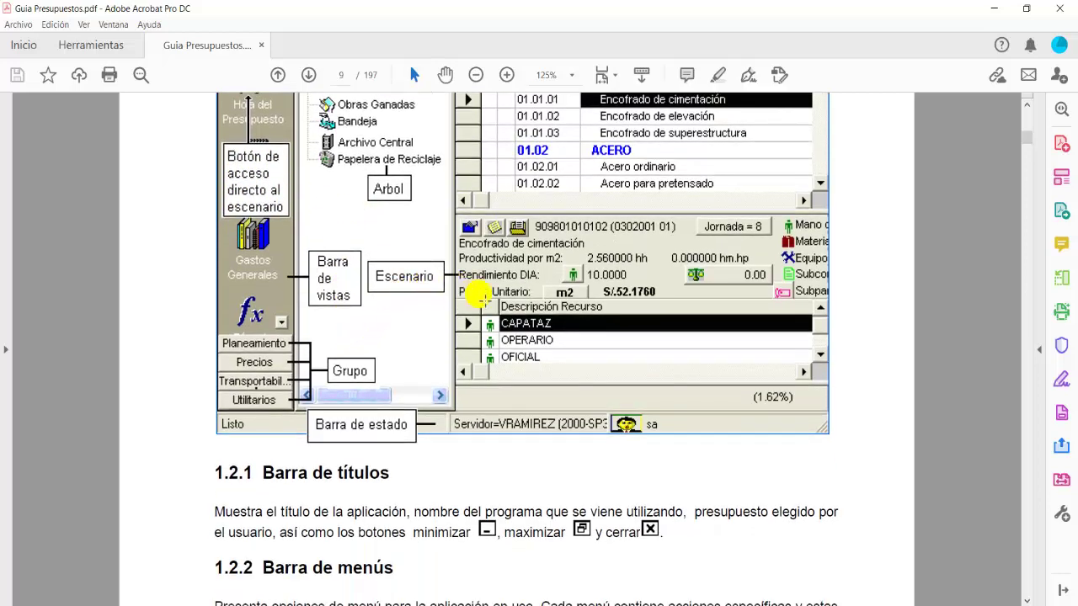
{"action": "scroll", "coordinate": [573, 319], "scroll_direction": "up", "scroll_amount": 1}
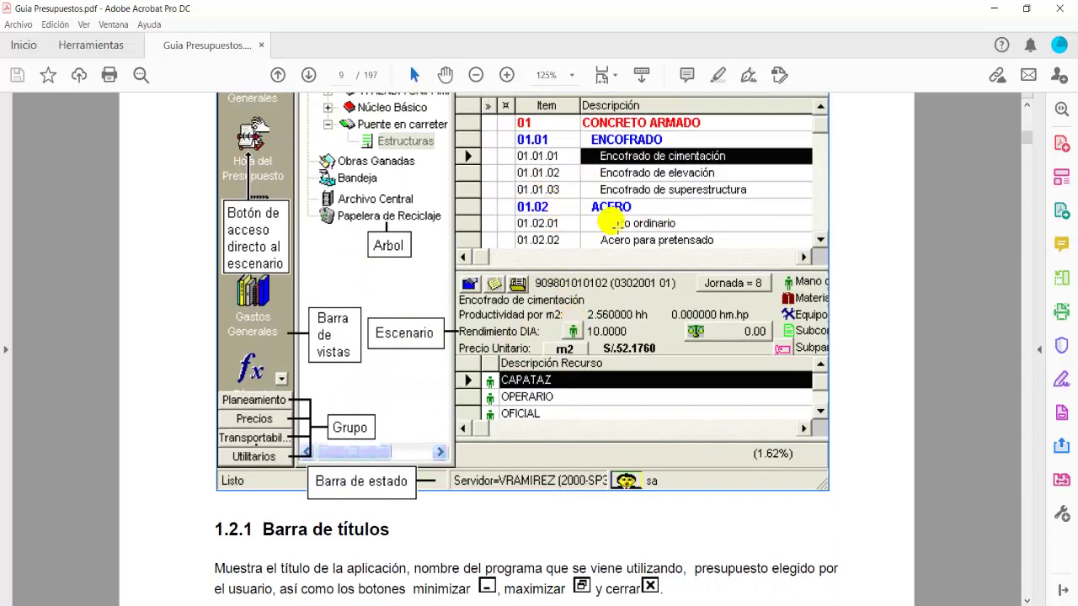
{"action": "left_click", "coordinate": [640, 198]}
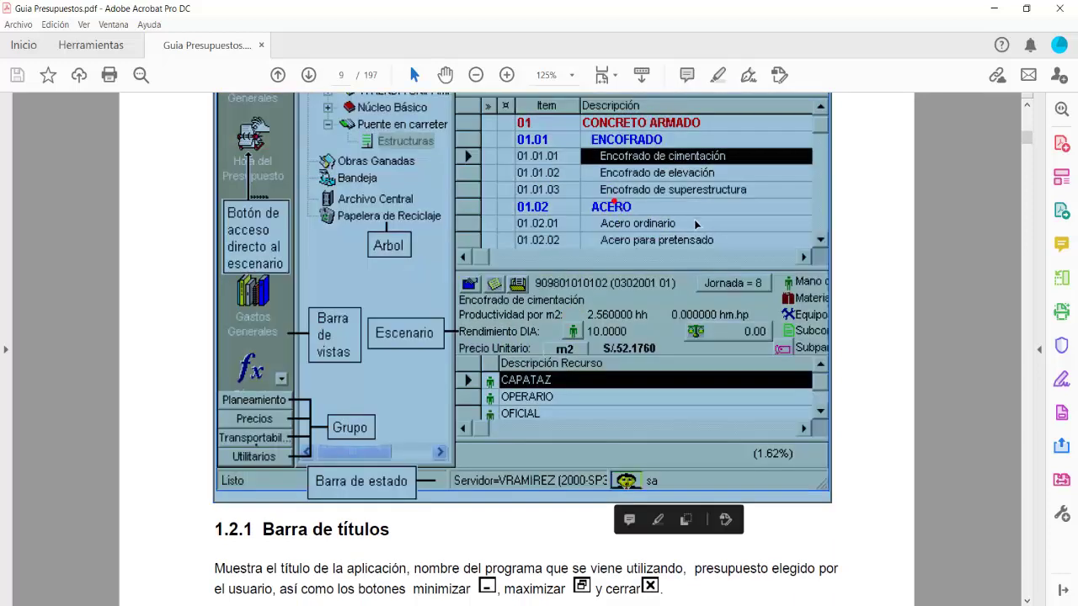
{"action": "left_click", "coordinate": [680, 224]}
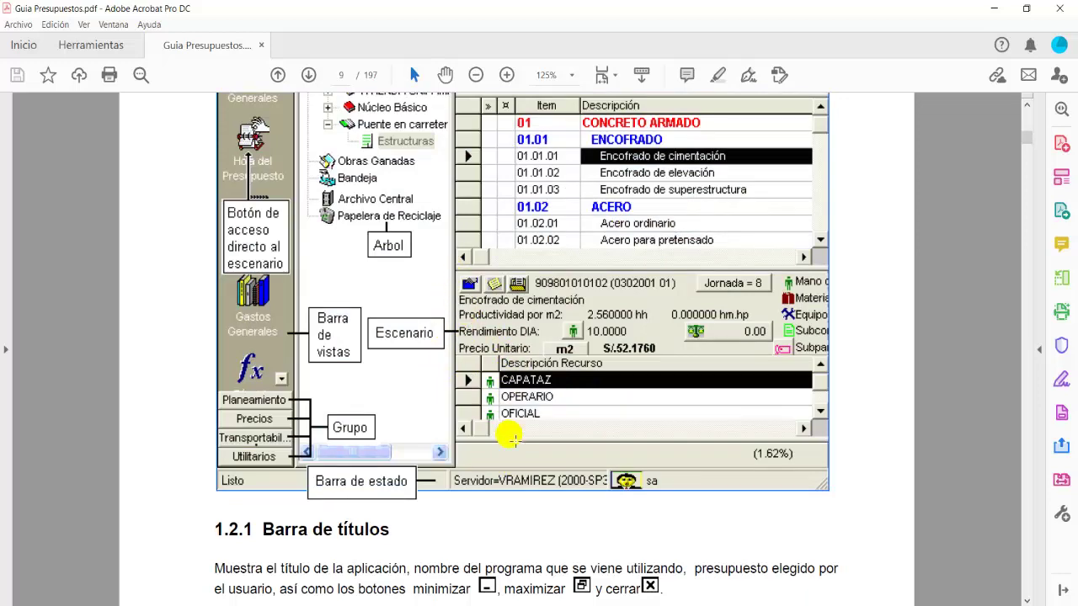
{"action": "scroll", "coordinate": [429, 391], "scroll_direction": "down", "scroll_amount": 10}
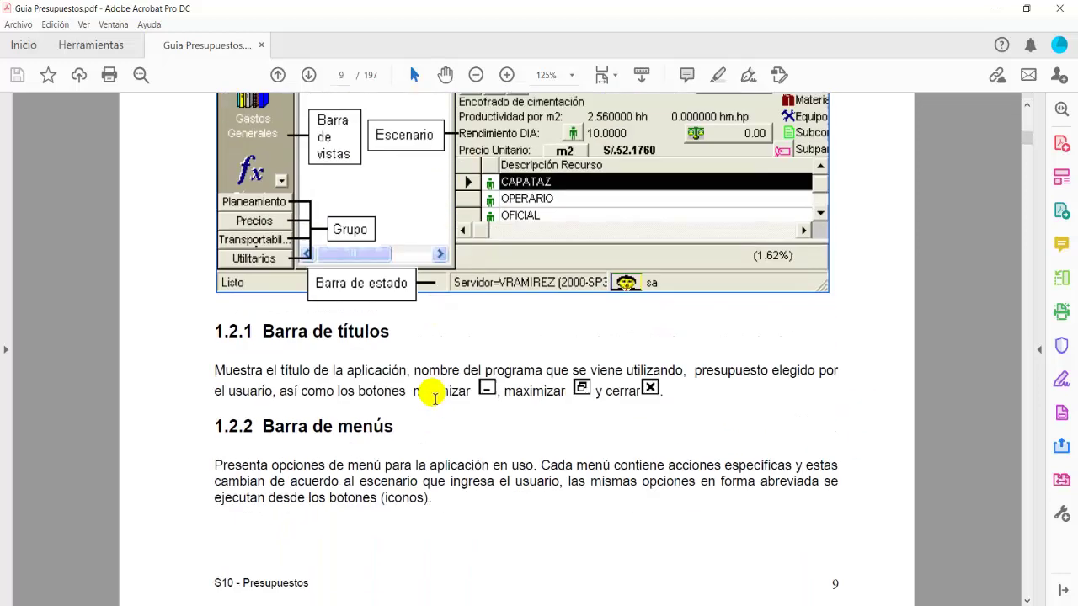
Step: Skim the guide's sections on the menus, catalogues, tools, views bar and budget tree up to section 1.2.8 Acceso al sistema
{"action": "scroll", "coordinate": [432, 396], "scroll_direction": "down", "scroll_amount": 15}
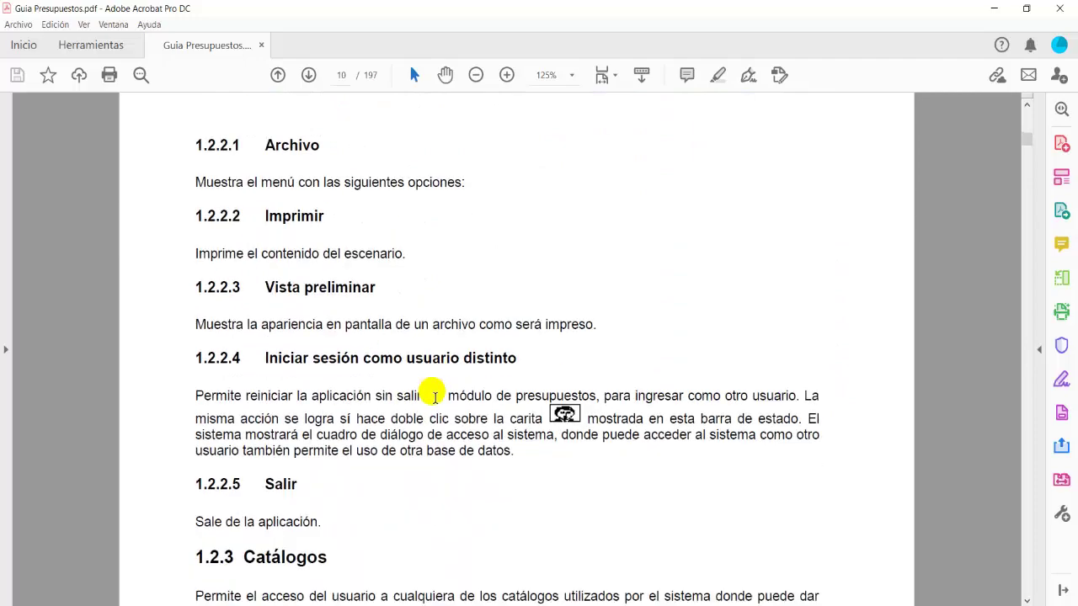
{"action": "scroll", "coordinate": [432, 396], "scroll_direction": "down", "scroll_amount": 20}
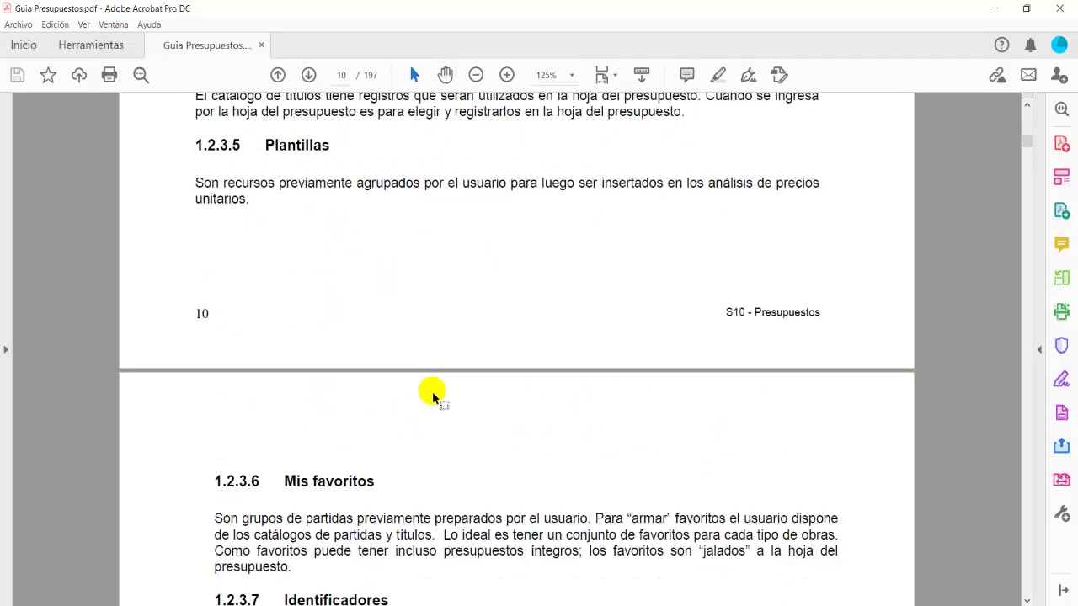
{"action": "scroll", "coordinate": [427, 387], "scroll_direction": "down", "scroll_amount": 12}
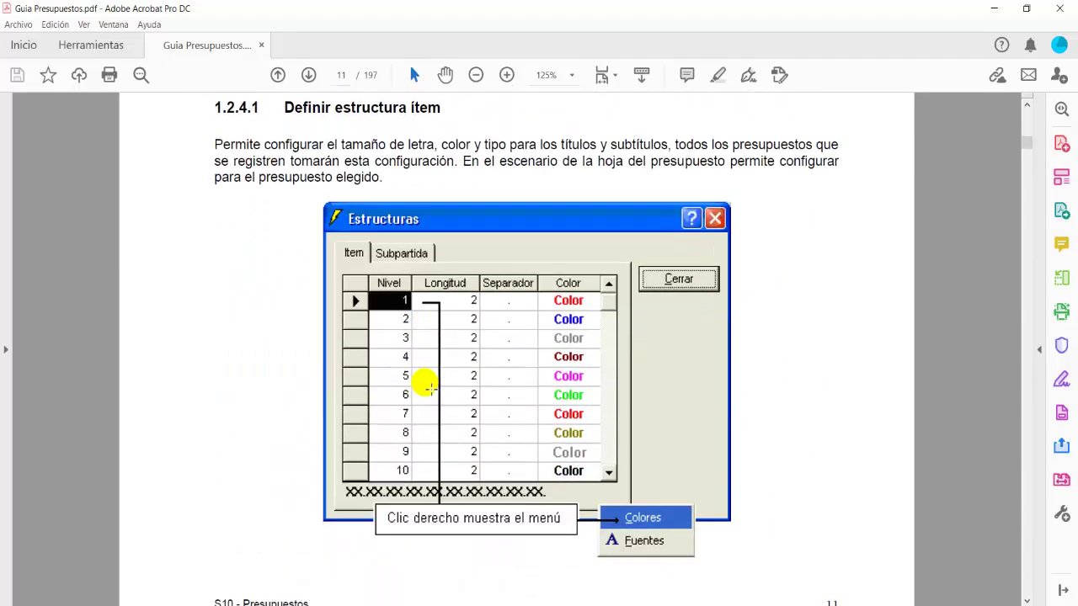
{"action": "scroll", "coordinate": [426, 389], "scroll_direction": "down", "scroll_amount": 6}
{"action": "scroll", "coordinate": [427, 389], "scroll_direction": "down", "scroll_amount": 15}
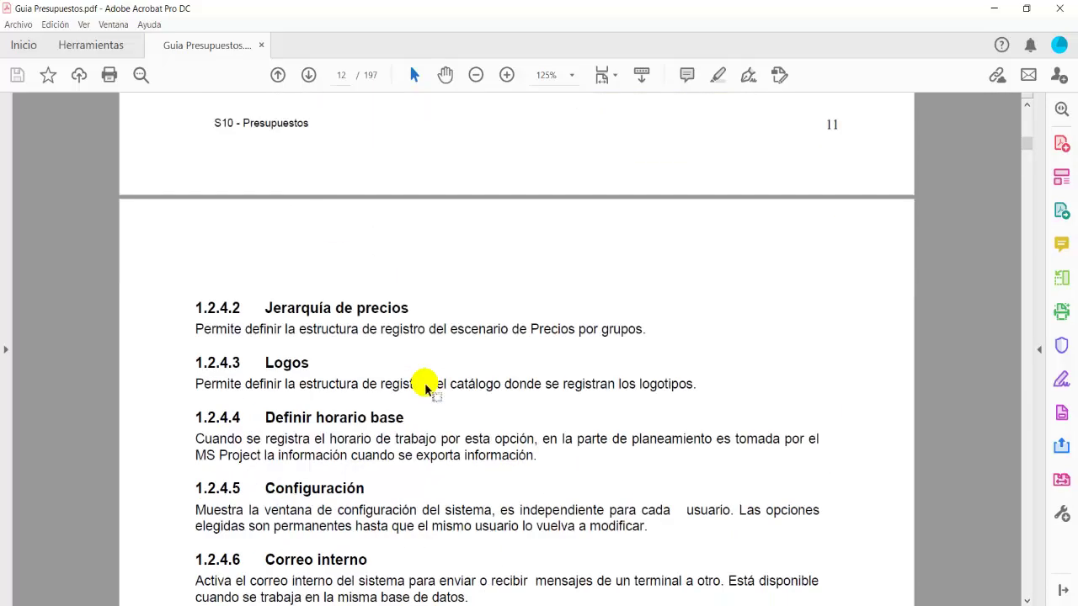
{"action": "scroll", "coordinate": [427, 389], "scroll_direction": "down", "scroll_amount": 18}
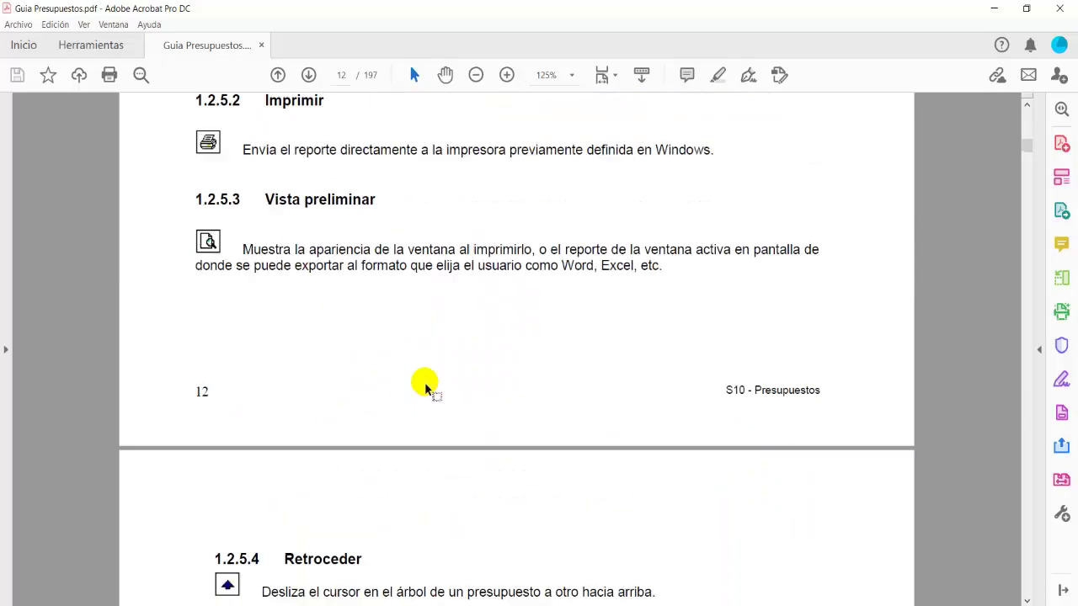
{"action": "scroll", "coordinate": [426, 385], "scroll_direction": "down", "scroll_amount": 18}
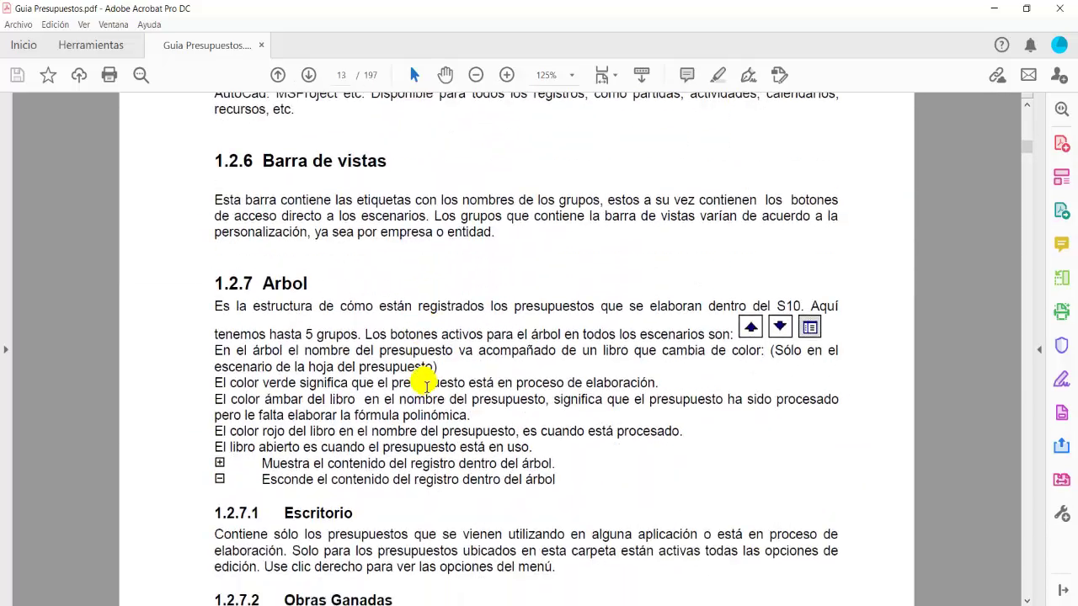
{"action": "scroll", "coordinate": [425, 386], "scroll_direction": "down", "scroll_amount": 10}
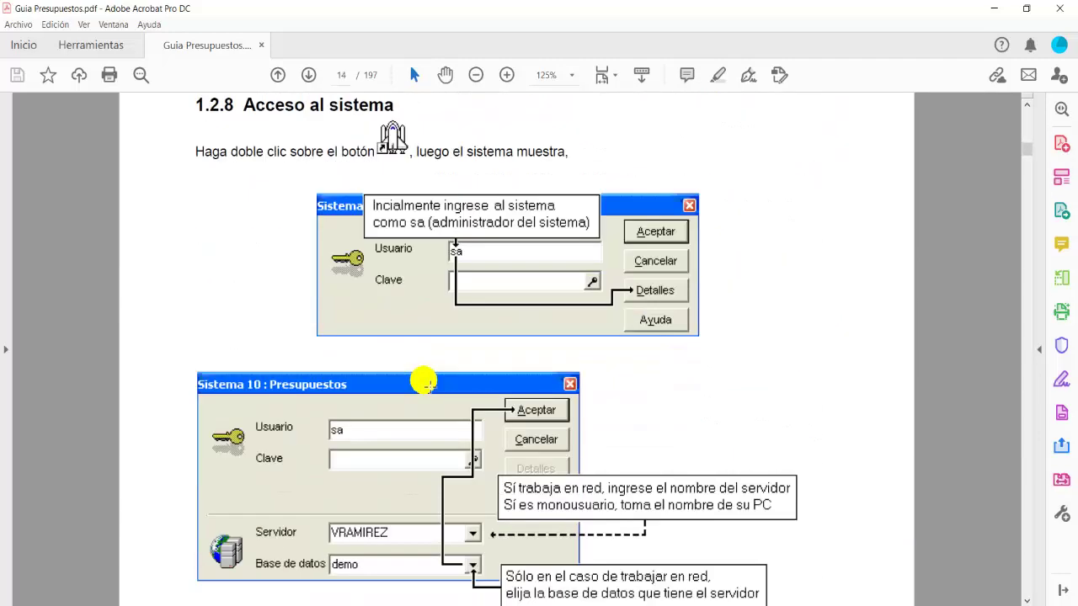
Step: Study the login dialogs in section 1.2.8 Acceso al sistema, covering the user, server and database fields
{"action": "scroll", "coordinate": [425, 385], "scroll_direction": "down", "scroll_amount": 1}
{"action": "scroll", "coordinate": [423, 379], "scroll_direction": "up", "scroll_amount": 2}
{"action": "scroll", "coordinate": [501, 337], "scroll_direction": "down", "scroll_amount": 5}
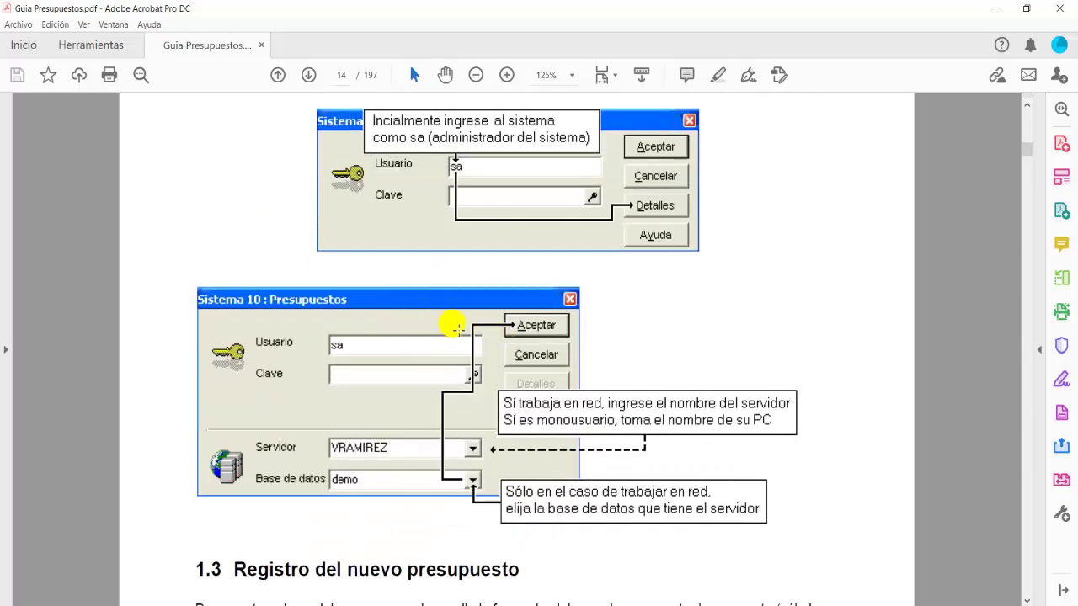
{"action": "scroll", "coordinate": [454, 327], "scroll_direction": "up", "scroll_amount": 6}
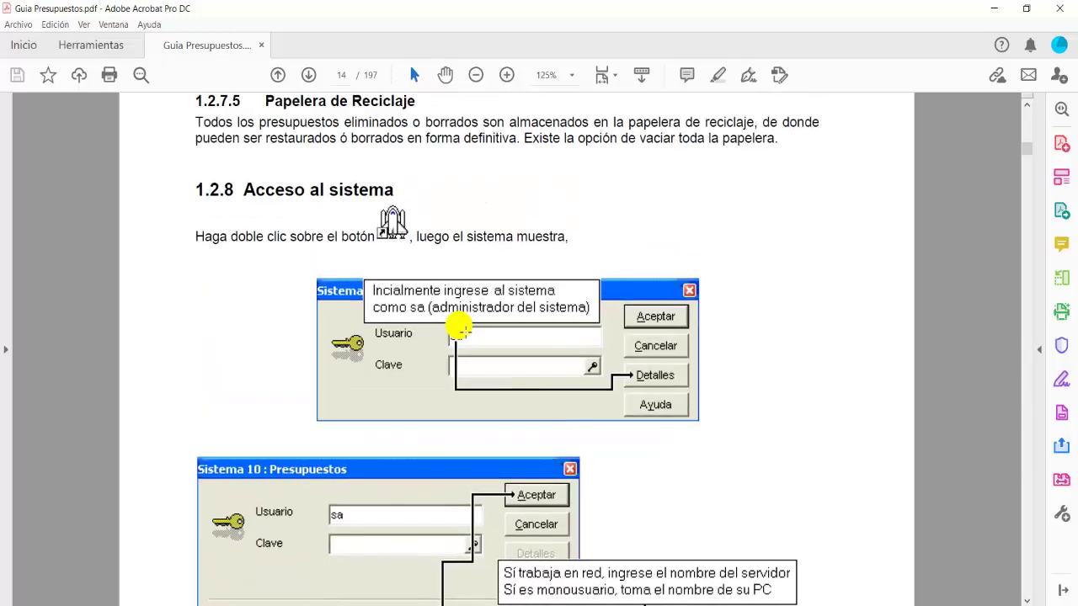
{"action": "scroll", "coordinate": [446, 341], "scroll_direction": "down", "scroll_amount": 5}
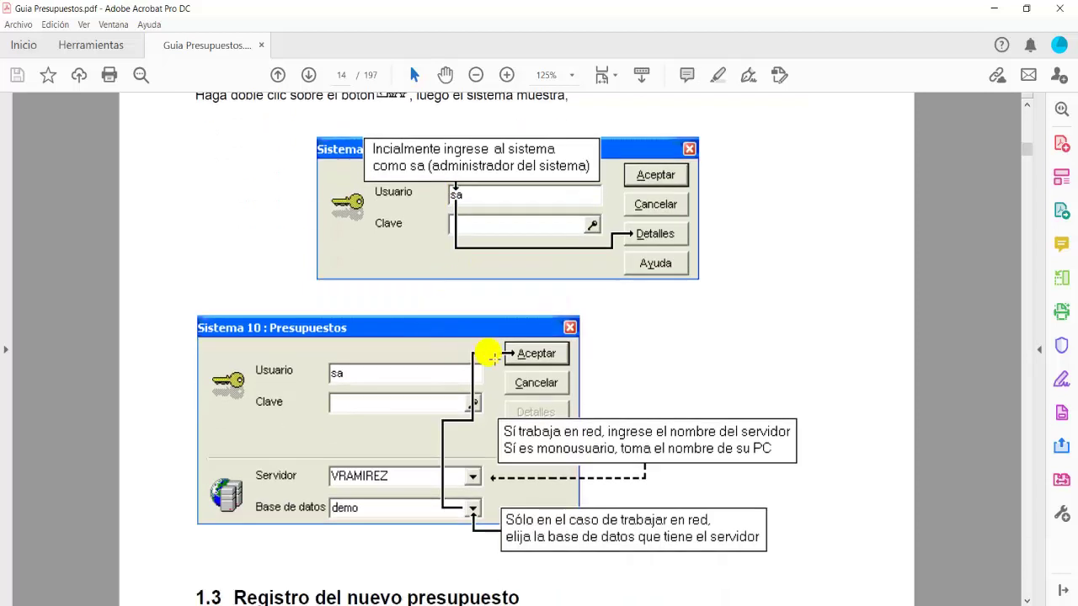
{"action": "scroll", "coordinate": [538, 342], "scroll_direction": "up", "scroll_amount": 2}
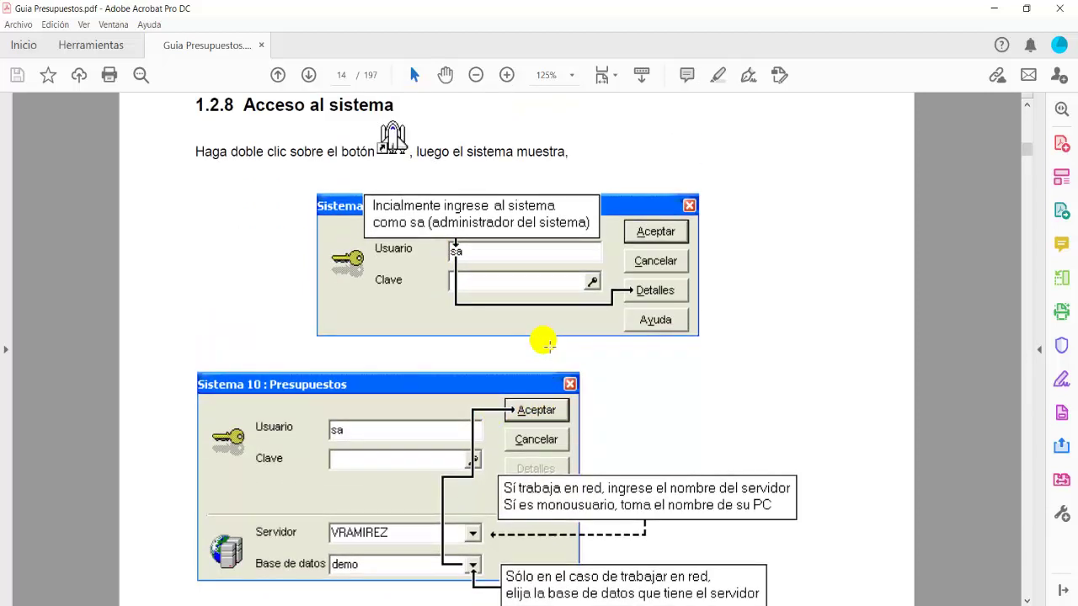
Step: Switch from the guide to S10 Presupuestos 2005 and sign in with the preset user sa
{"action": "left_click", "coordinate": [1008, 6]}
{"action": "left_click", "coordinate": [1002, 7]}
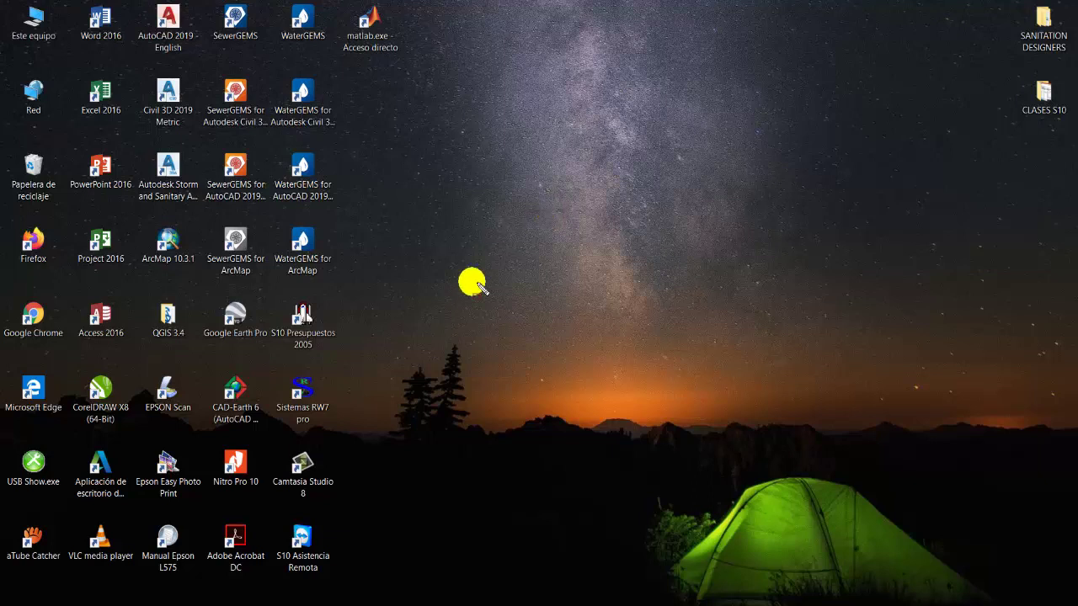
{"action": "left_click_drag", "start_coordinate": [271, 292], "coordinate": [344, 359]}
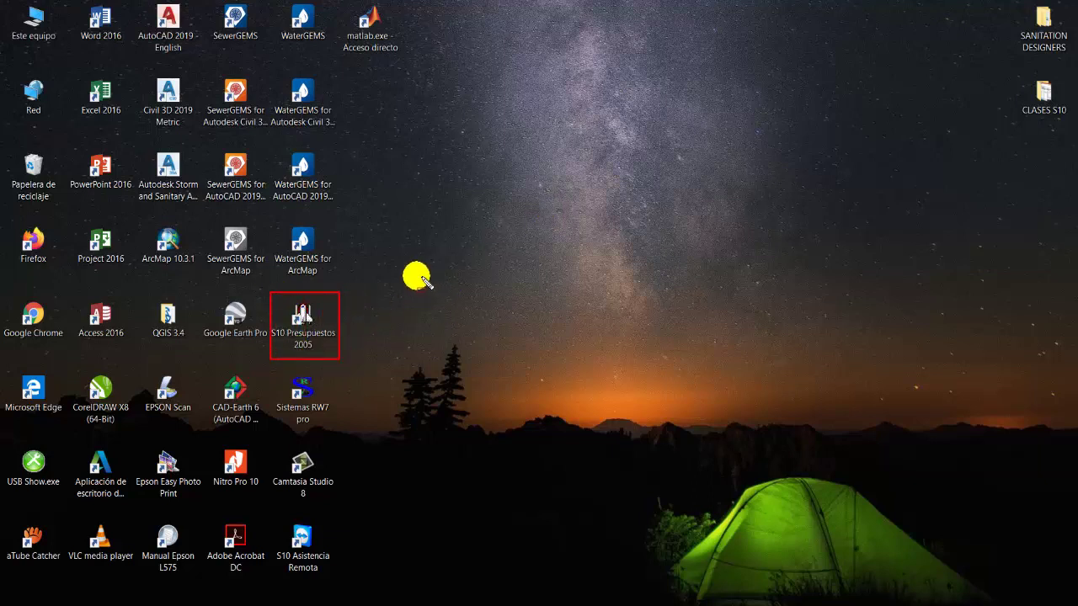
{"action": "key", "text": "Escape"}
{"action": "double_click", "coordinate": [312, 336]}
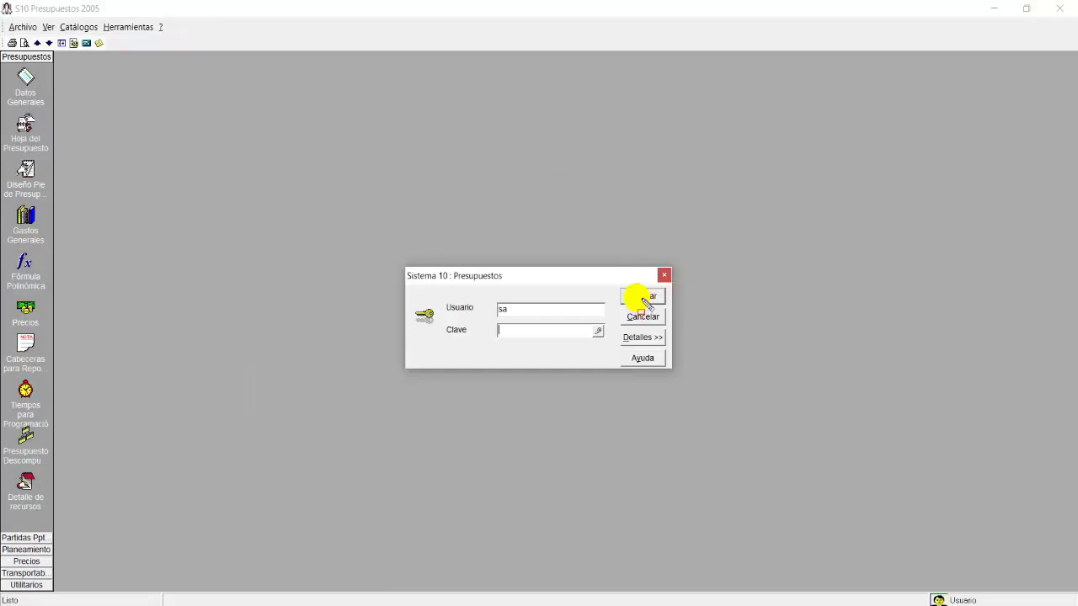
{"action": "left_click_drag", "start_coordinate": [613, 287], "coordinate": [666, 305]}
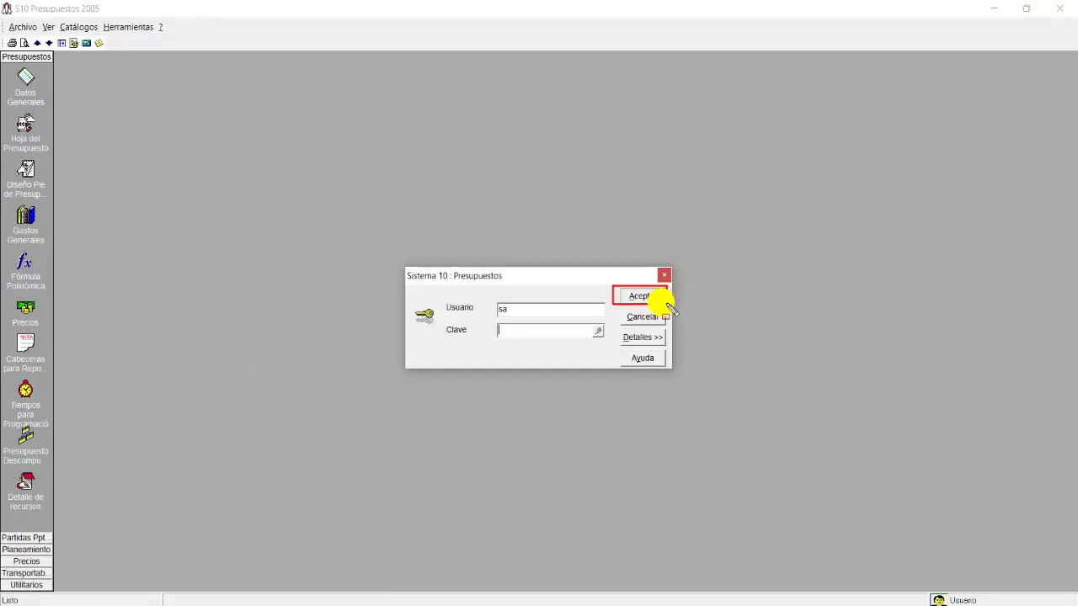
{"action": "left_click", "coordinate": [644, 298]}
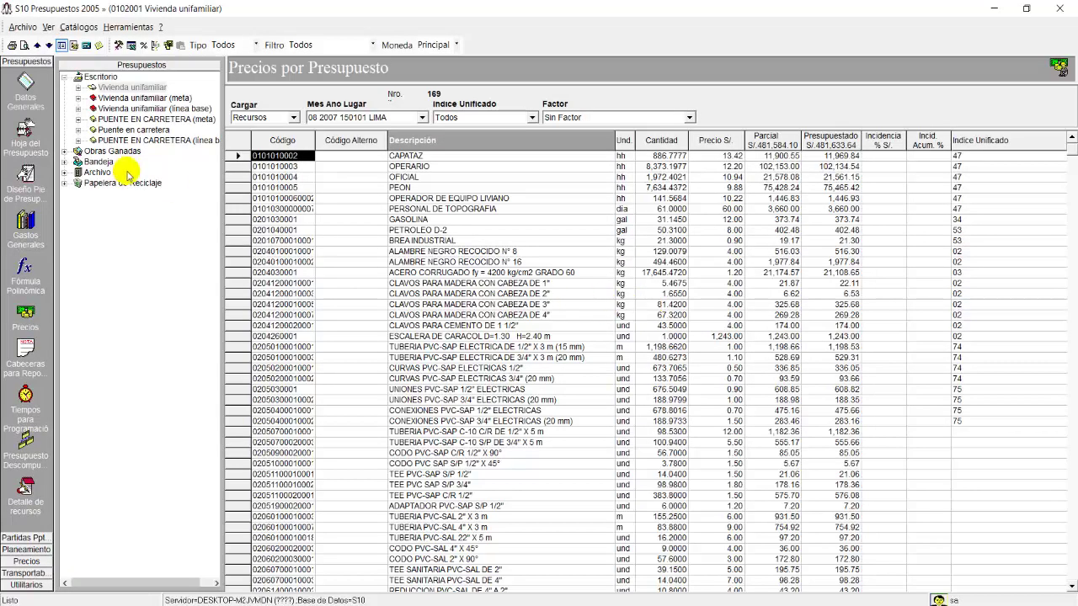
Step: View the Vivienda unifamiliar (meta) prices and open the Hoja del Presupuesto of the Vivienda unifamiliar budget
{"action": "left_click", "coordinate": [131, 98]}
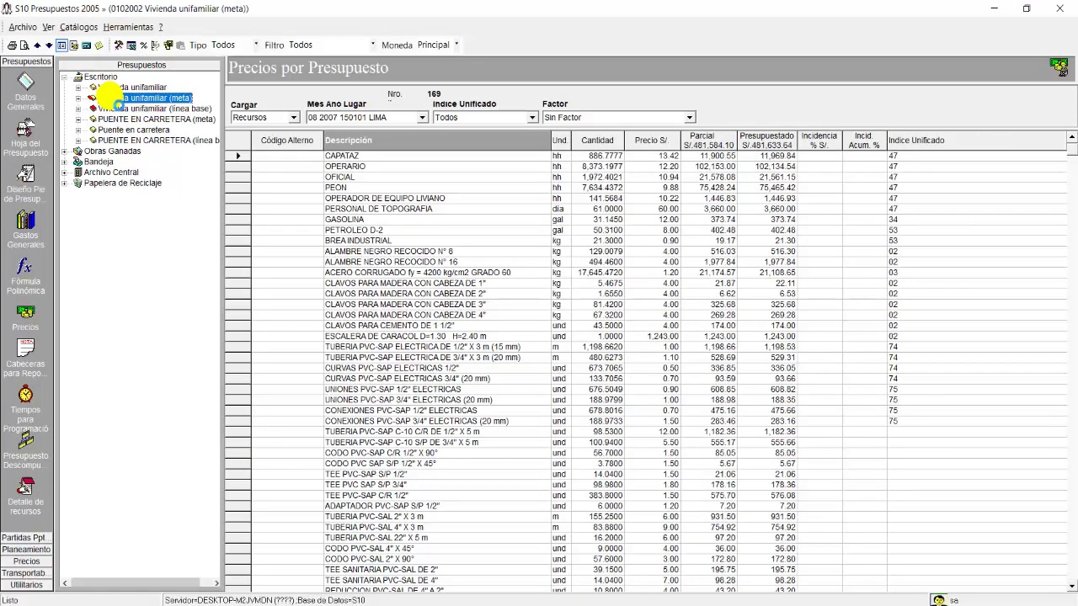
{"action": "left_click", "coordinate": [109, 97]}
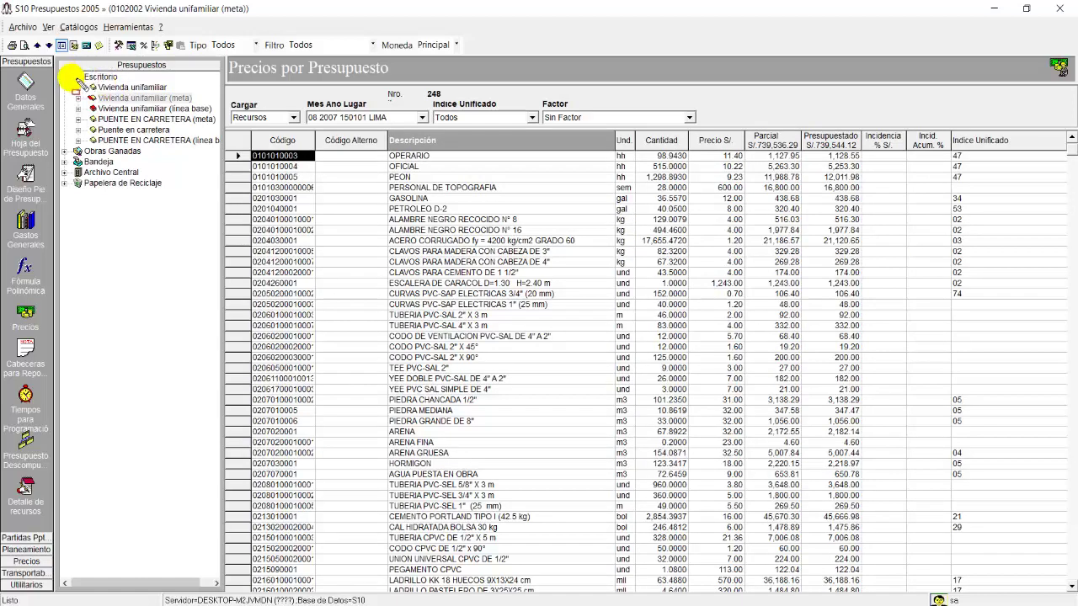
{"action": "left_click", "coordinate": [135, 87]}
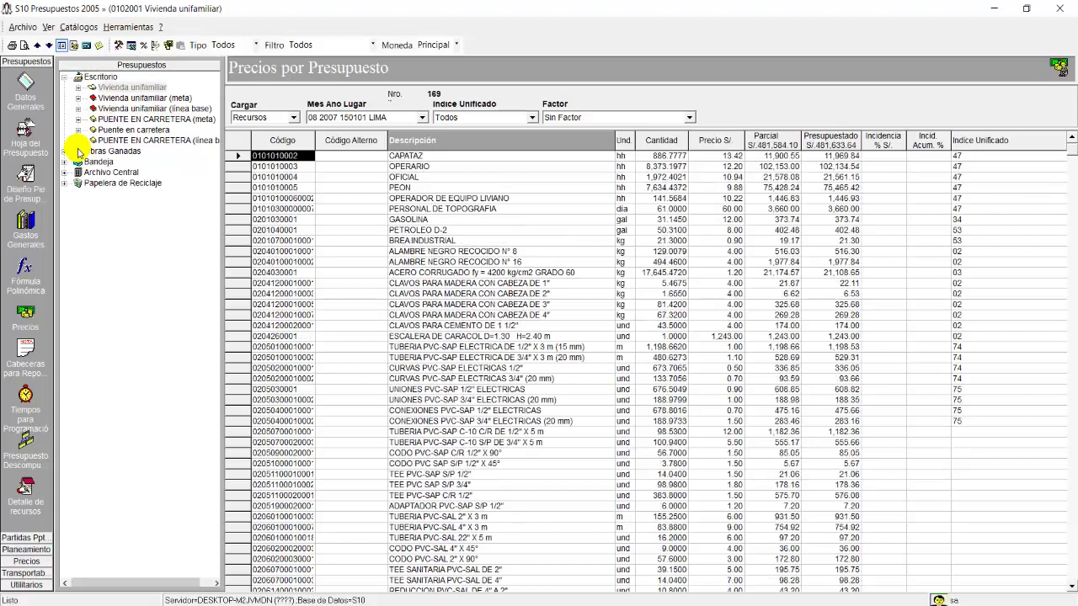
{"action": "left_click", "coordinate": [23, 130]}
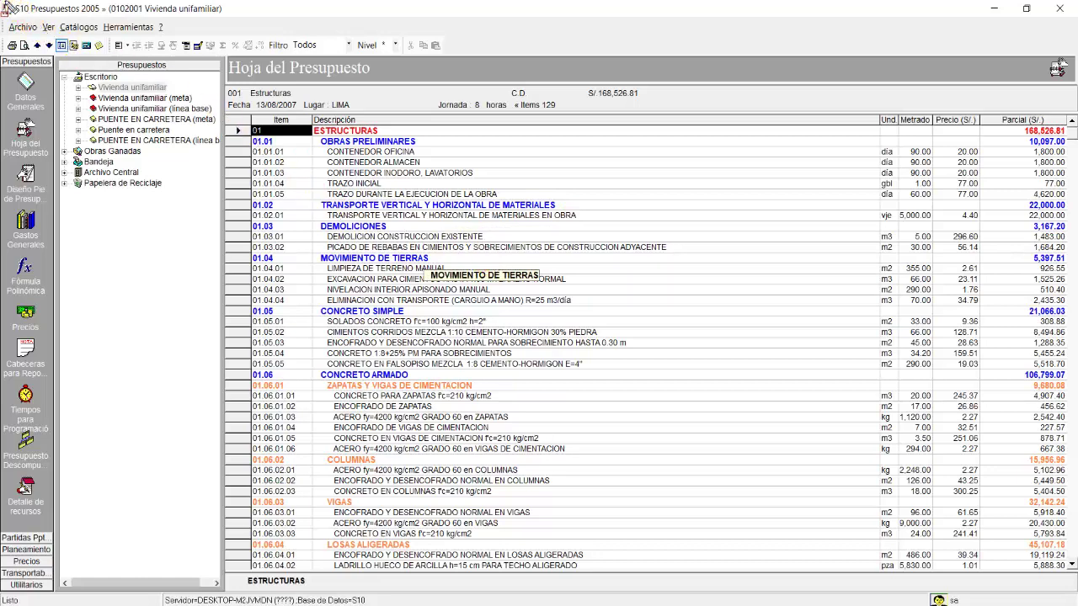
{"action": "left_click_drag", "start_coordinate": [30, 48], "coordinate": [1066, 55]}
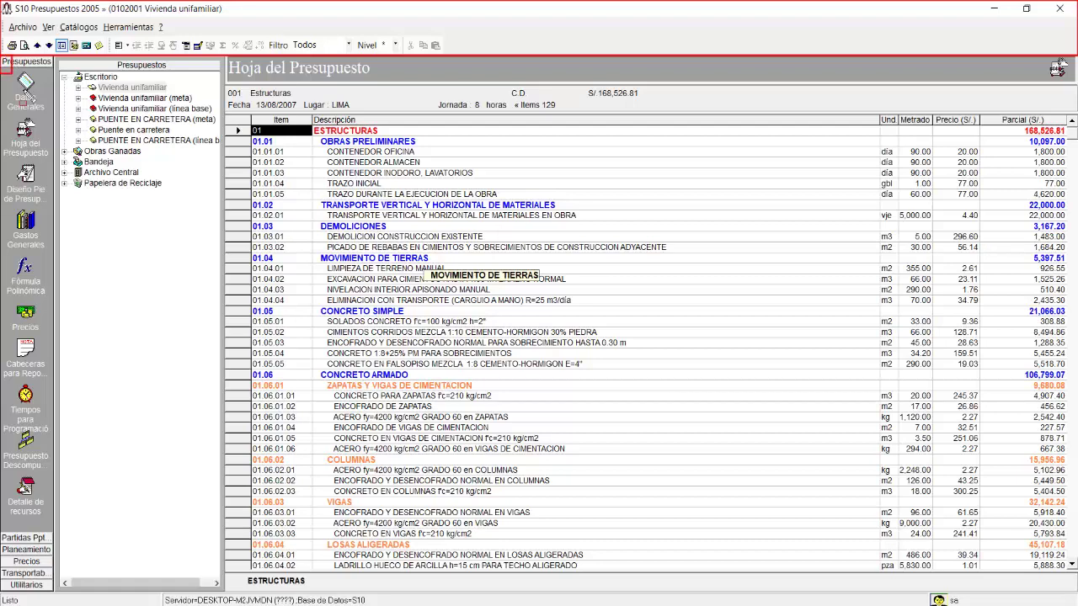
{"action": "mouse_move", "coordinate": [12, 72]}
{"action": "left_mouse_down"}
{"action": "mouse_move", "coordinate": [77, 308]}
{"action": "mouse_move", "coordinate": [59, 594]}
{"action": "left_mouse_up"}
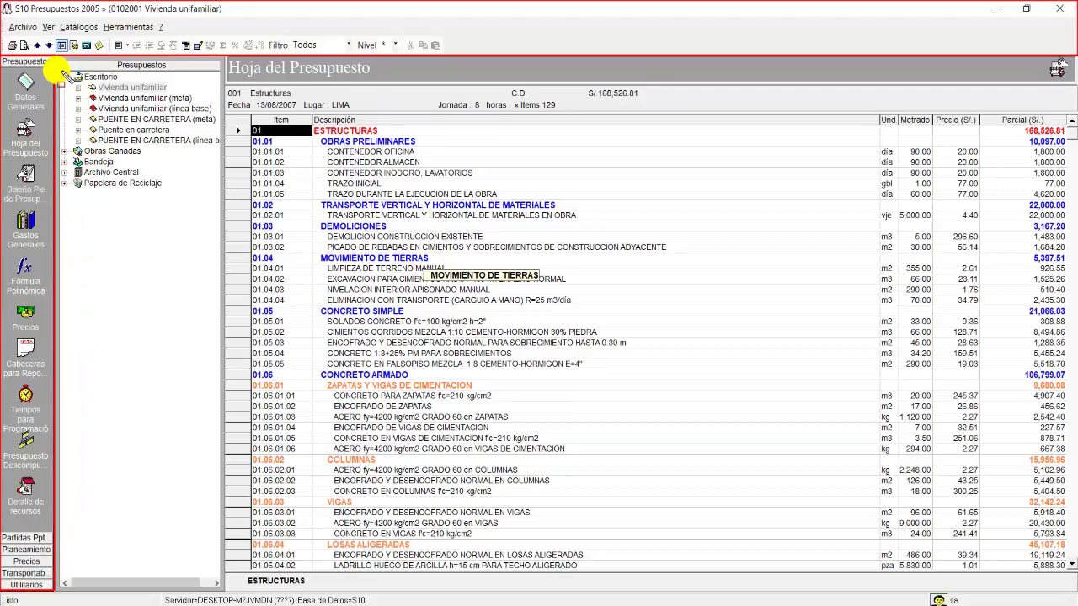
{"action": "mouse_move", "coordinate": [70, 98]}
{"action": "left_mouse_down"}
{"action": "mouse_move", "coordinate": [92, 143]}
{"action": "mouse_move", "coordinate": [219, 213]}
{"action": "left_mouse_up"}
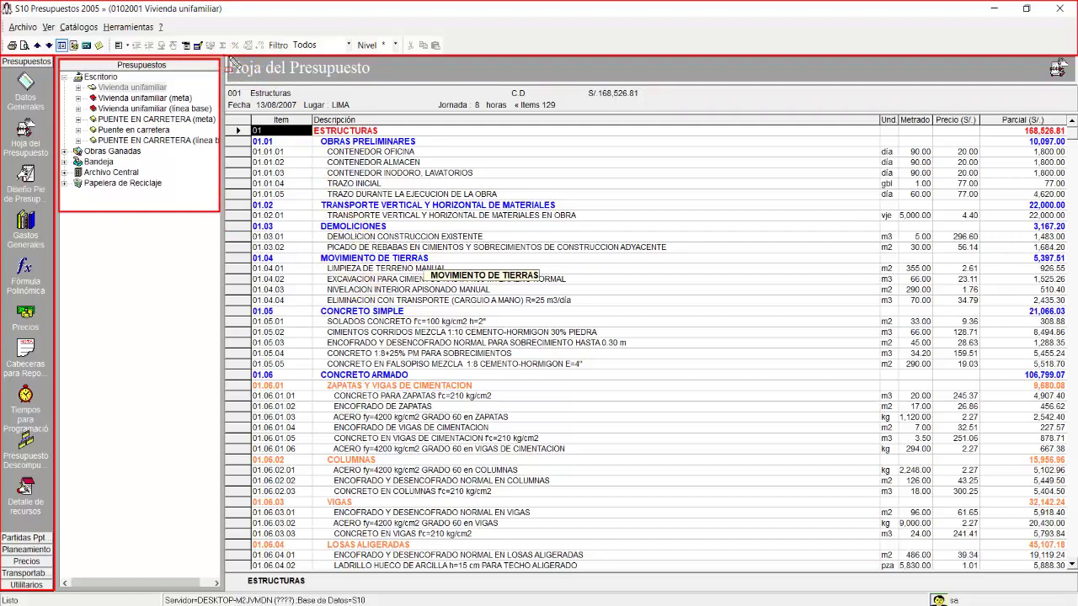
{"action": "mouse_move", "coordinate": [238, 74]}
{"action": "left_mouse_down"}
{"action": "mouse_move", "coordinate": [274, 221]}
{"action": "mouse_move", "coordinate": [323, 324]}
{"action": "mouse_move", "coordinate": [497, 455]}
{"action": "mouse_move", "coordinate": [833, 551]}
{"action": "mouse_move", "coordinate": [1071, 586]}
{"action": "left_mouse_up"}
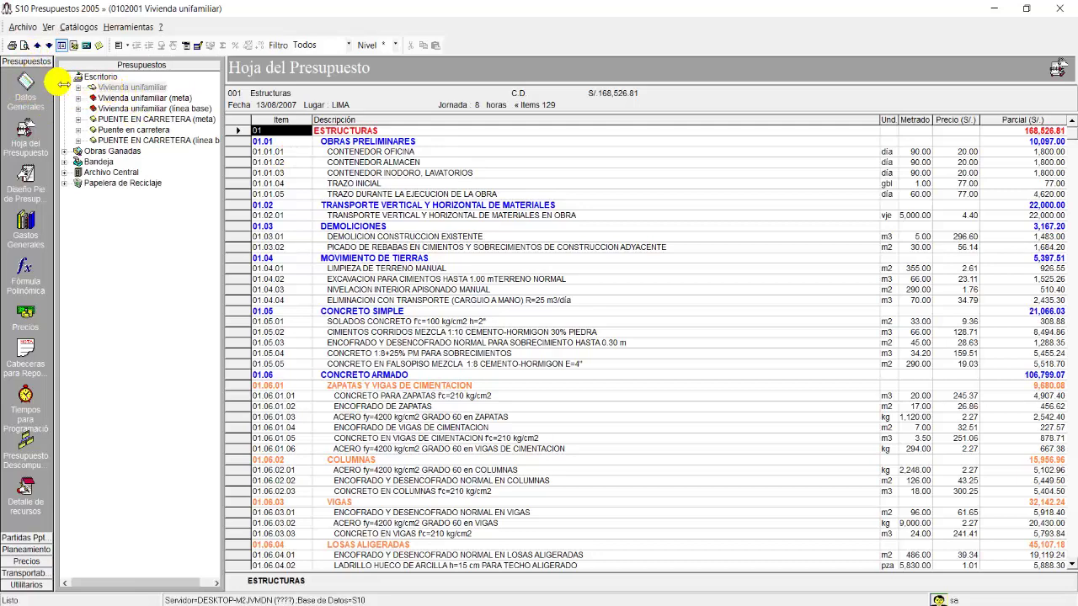
Step: Open the Datos Generales of the Vivienda unifamiliar budget and examine its description, client, location and date fields
{"action": "left_click", "coordinate": [125, 86]}
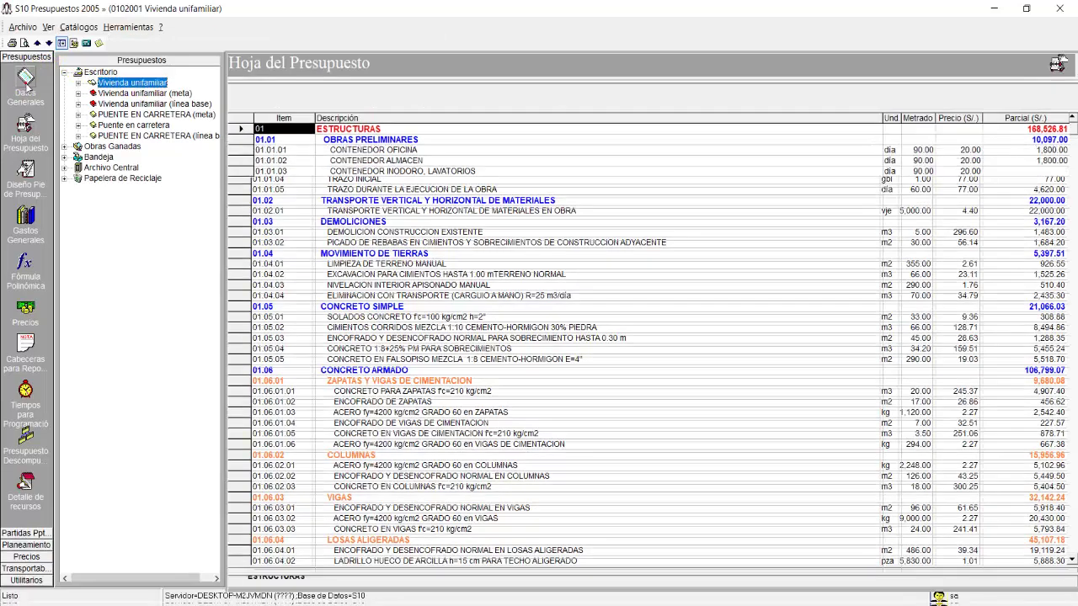
{"action": "left_click", "coordinate": [26, 84]}
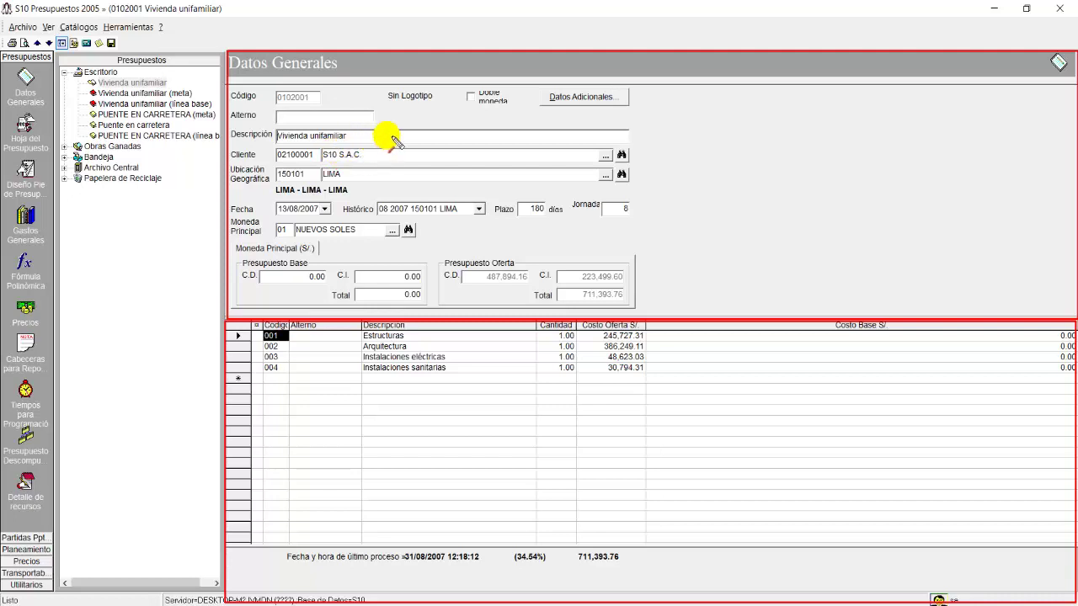
{"action": "mouse_move", "coordinate": [392, 132]}
{"action": "left_mouse_down"}
{"action": "mouse_move", "coordinate": [351, 139]}
{"action": "mouse_move", "coordinate": [383, 161]}
{"action": "mouse_move", "coordinate": [364, 160]}
{"action": "mouse_move", "coordinate": [389, 181]}
{"action": "mouse_move", "coordinate": [353, 180]}
{"action": "left_mouse_up"}
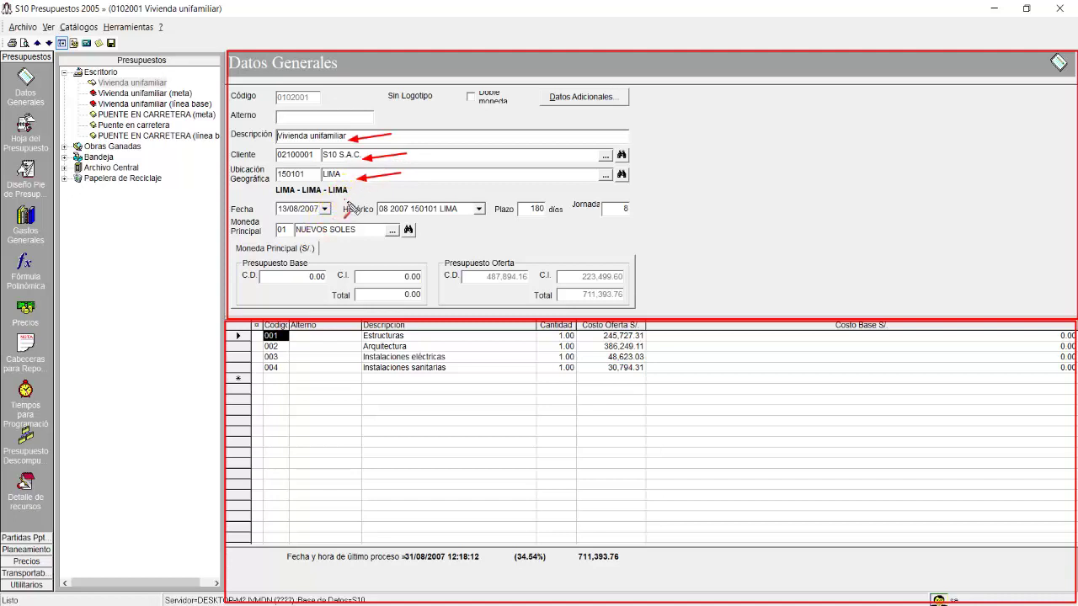
{"action": "left_click_drag", "start_coordinate": [345, 201], "coordinate": [325, 211]}
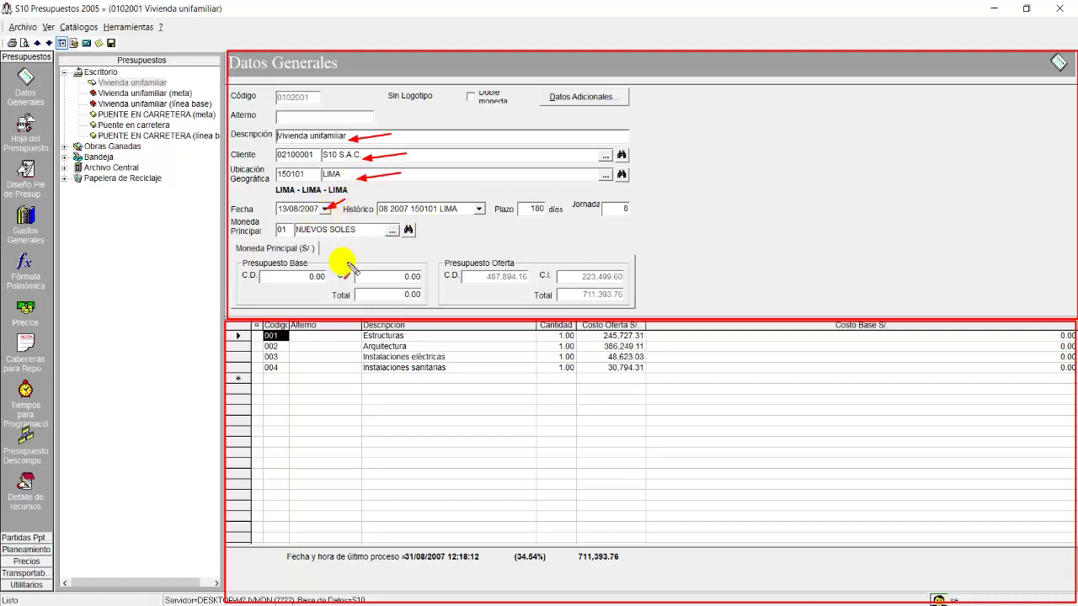
Step: Examine the Moneda Principal field and the four subbudgets listed in the Datos Generales of Vivienda unifamiliar
{"action": "left_click_drag", "start_coordinate": [373, 242], "coordinate": [397, 221]}
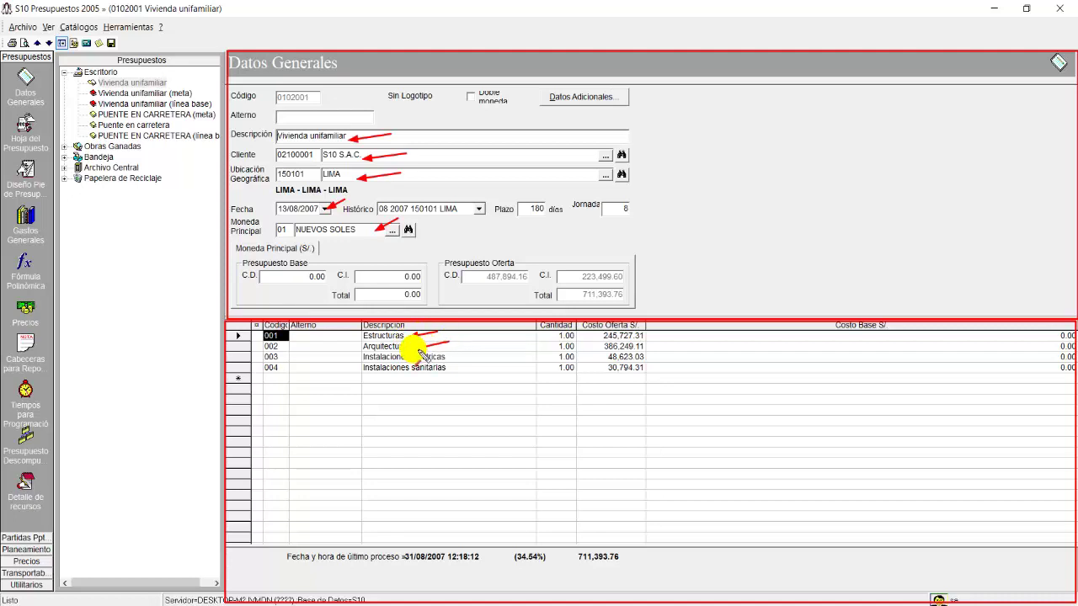
{"action": "left_click_drag", "start_coordinate": [476, 370], "coordinate": [481, 365]}
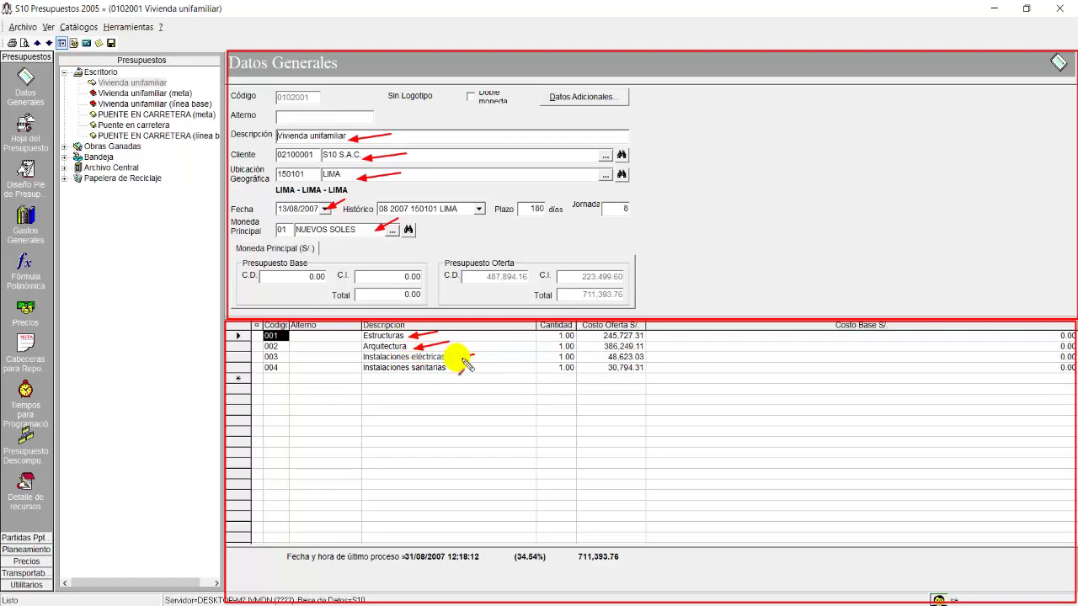
{"action": "left_click_drag", "start_coordinate": [481, 379], "coordinate": [487, 373]}
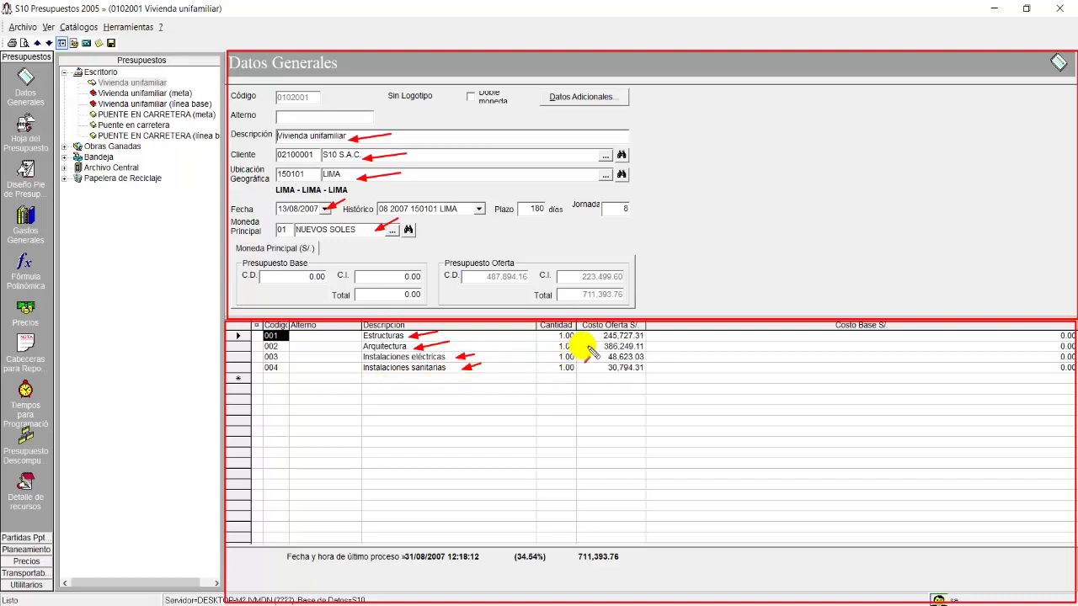
{"action": "key", "text": "Escape"}
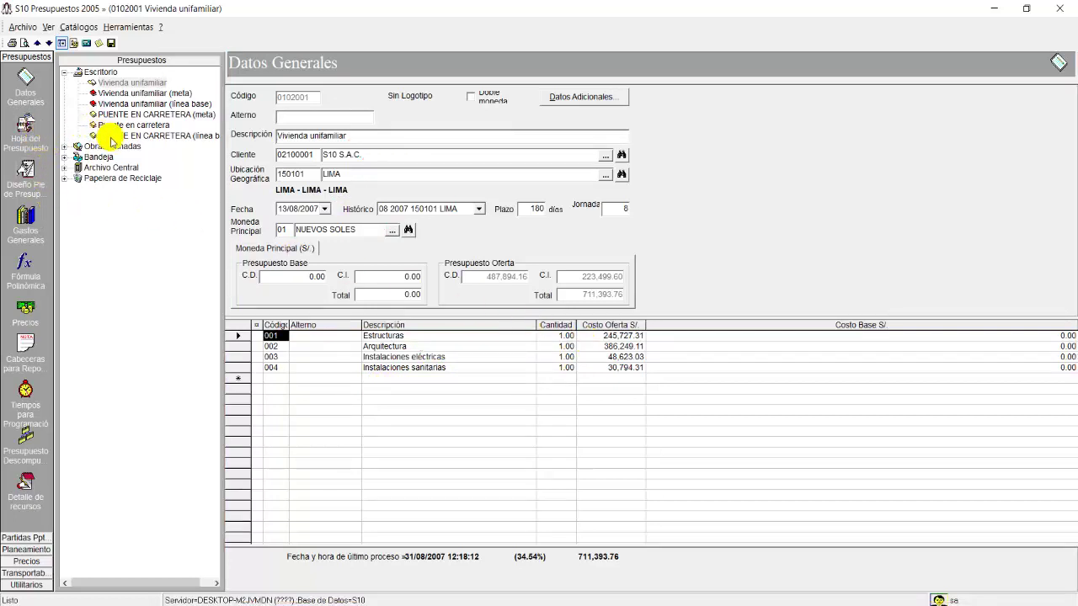
Step: Open the Hoja del Presupuesto of Vivienda unifamiliar, then hide the budget tree and show it again
{"action": "left_click", "coordinate": [28, 125]}
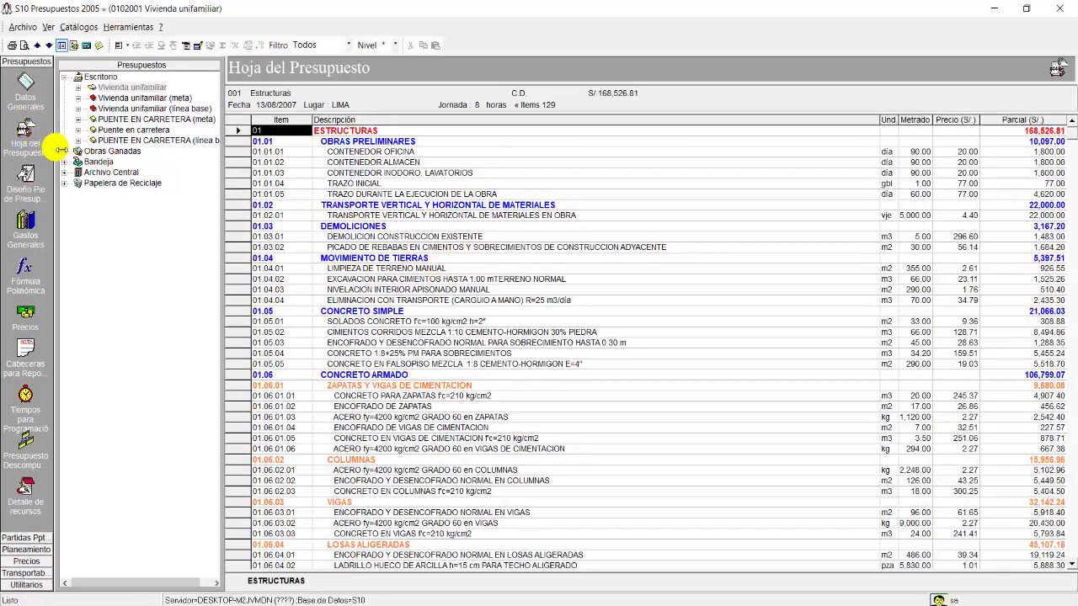
{"action": "left_click", "coordinate": [25, 132]}
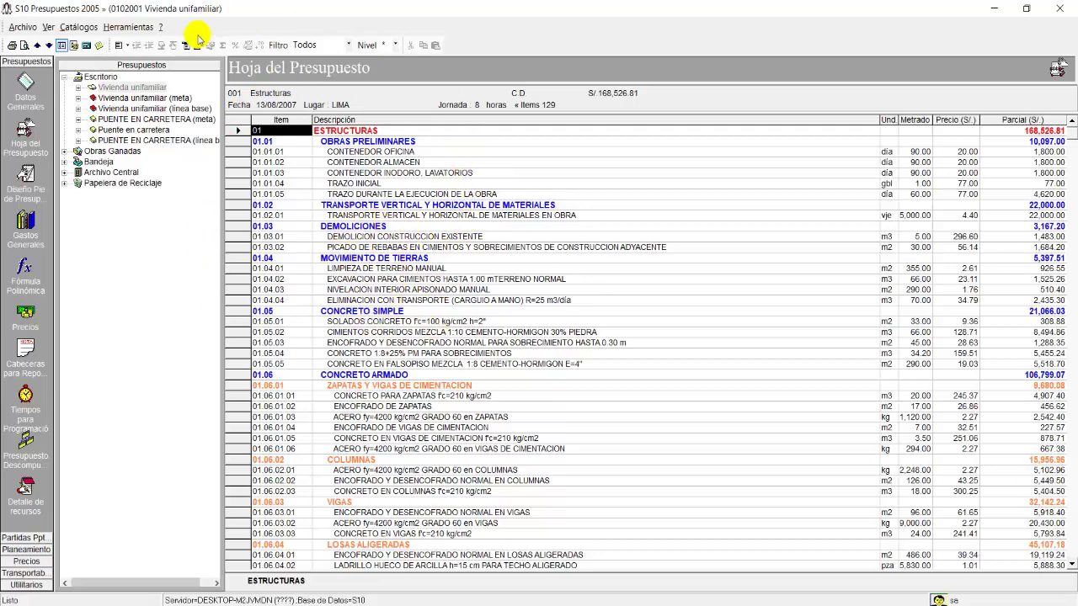
{"action": "left_click", "coordinate": [64, 47]}
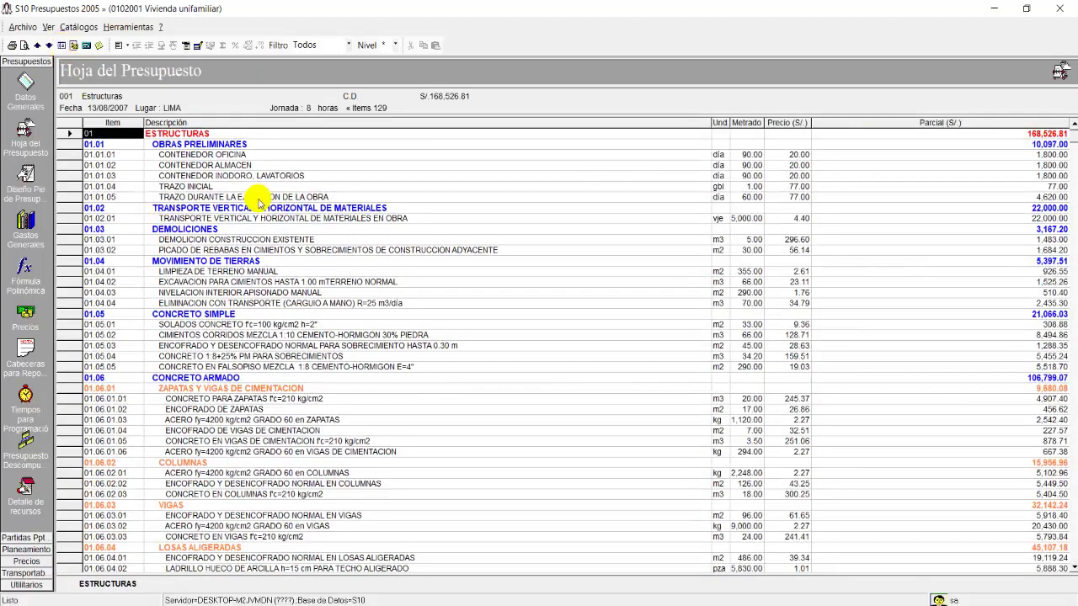
{"action": "left_click", "coordinate": [64, 48]}
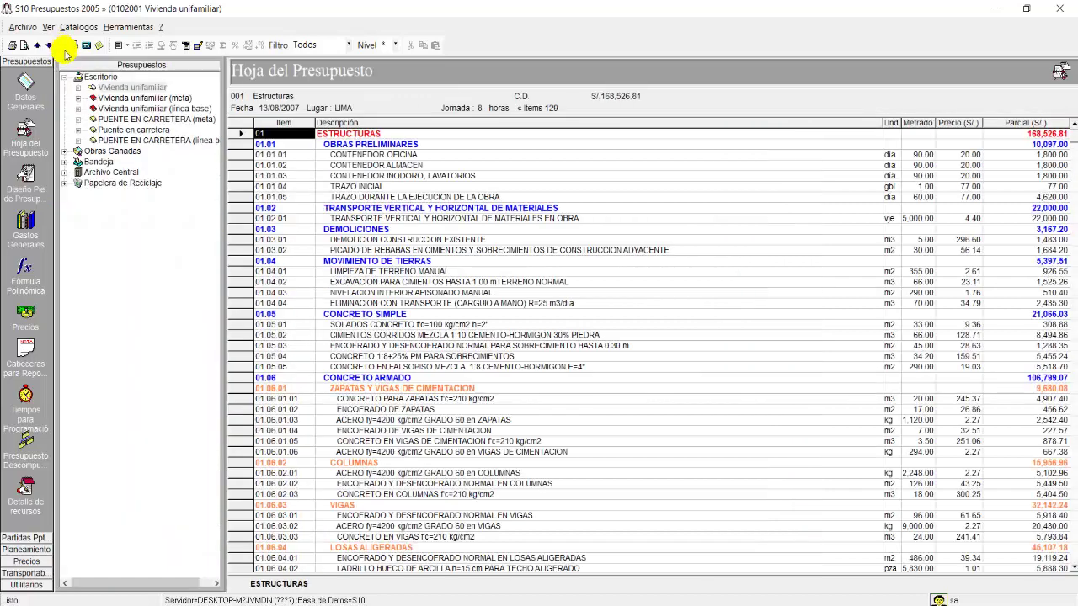
Step: Add the Análisis de precios unitarios view to the Hoja del Presupuesto and display the CONTENEDOR OFICINA item of the Estructuras subbudget
{"action": "left_click", "coordinate": [127, 48]}
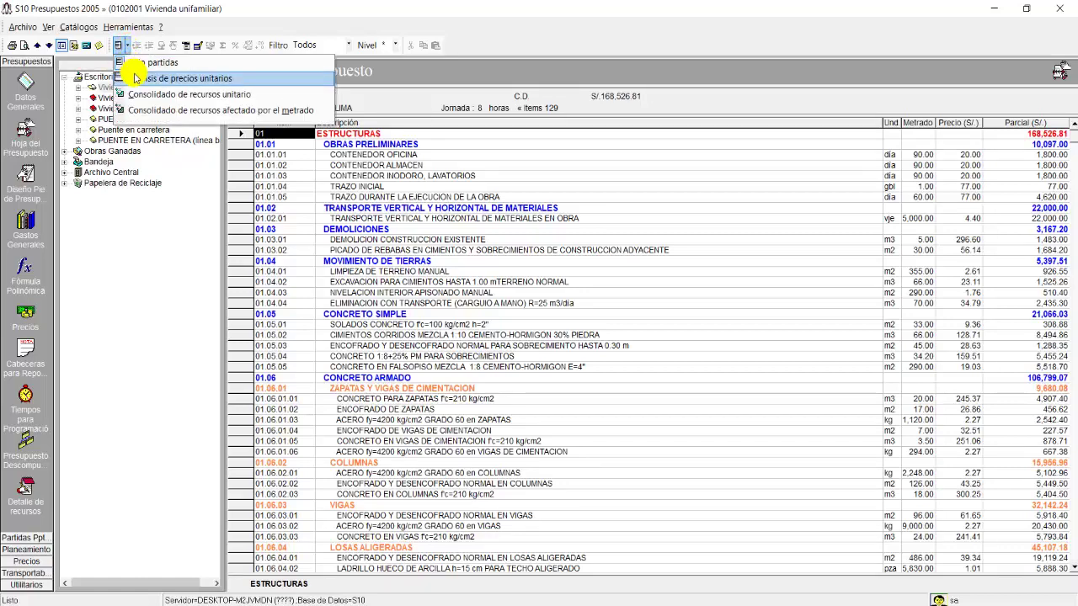
{"action": "left_click", "coordinate": [192, 82]}
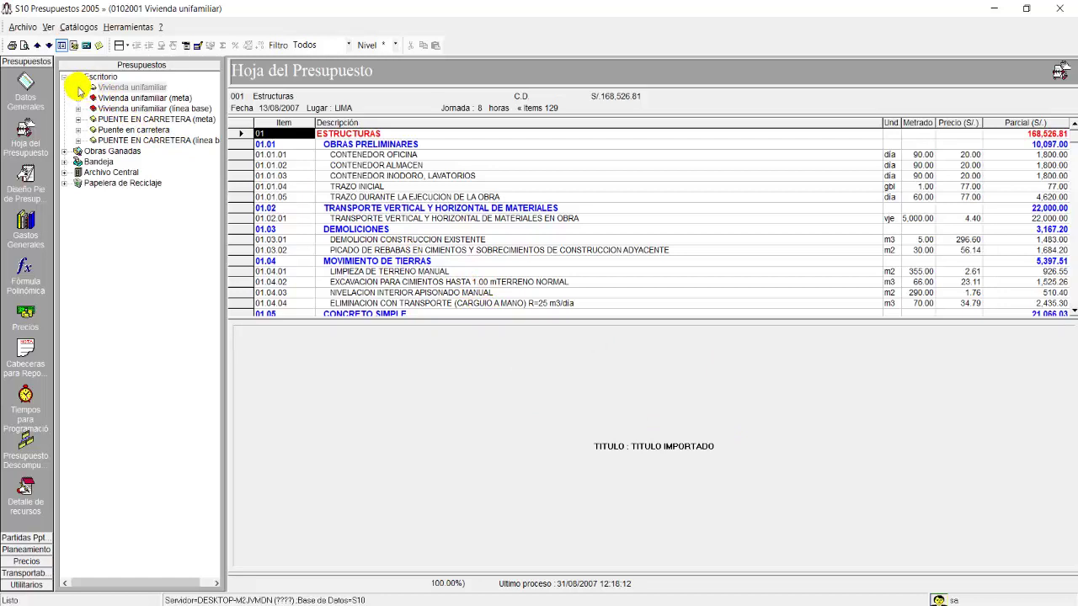
{"action": "left_click", "coordinate": [79, 89]}
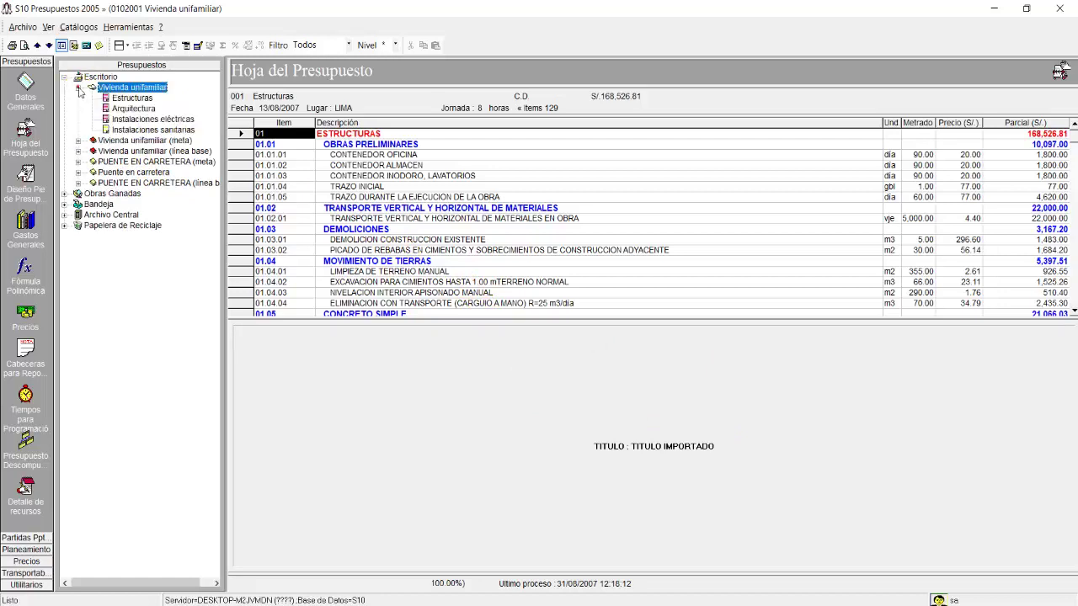
{"action": "left_click", "coordinate": [131, 98]}
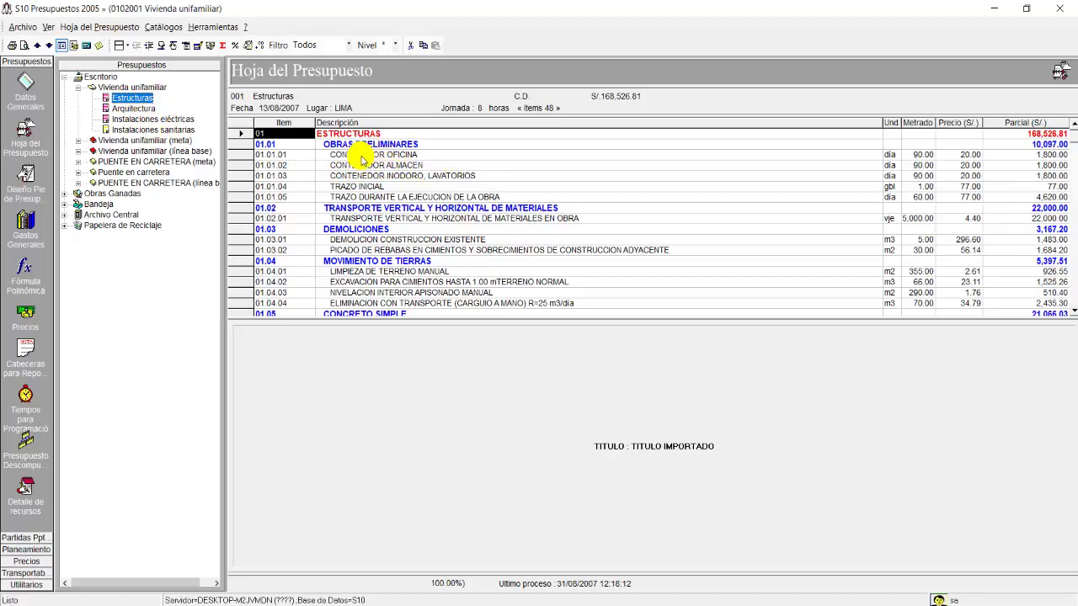
{"action": "left_click", "coordinate": [370, 157]}
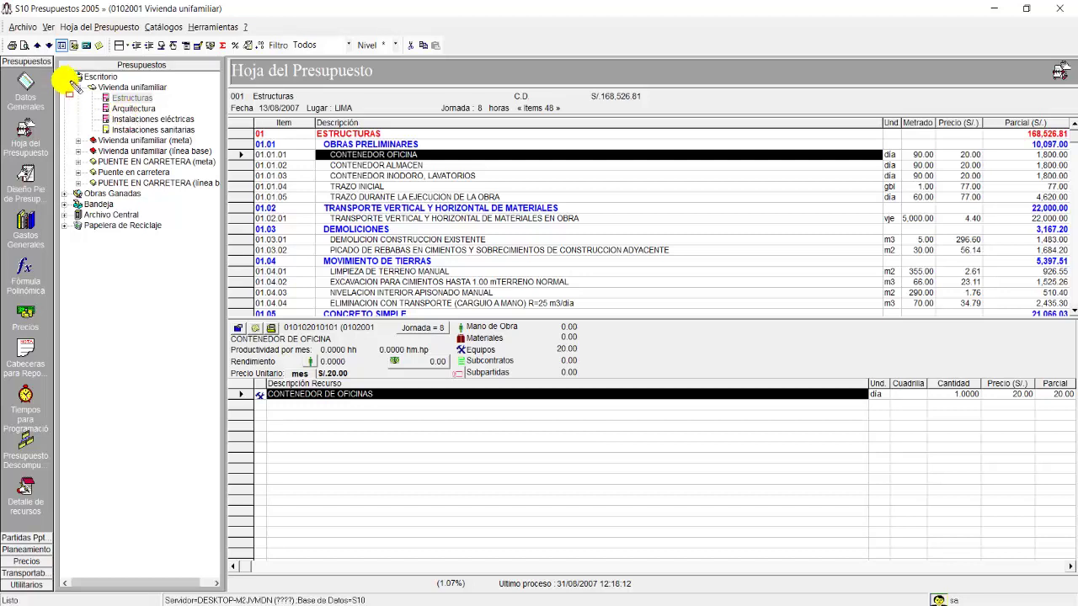
Step: Examine the budget tree, the Estructuras item list and the unit price analysis of CONTENEDOR OFICINA
{"action": "mouse_move", "coordinate": [59, 66]}
{"action": "left_mouse_down"}
{"action": "mouse_move", "coordinate": [133, 205]}
{"action": "mouse_move", "coordinate": [217, 236]}
{"action": "left_mouse_up"}
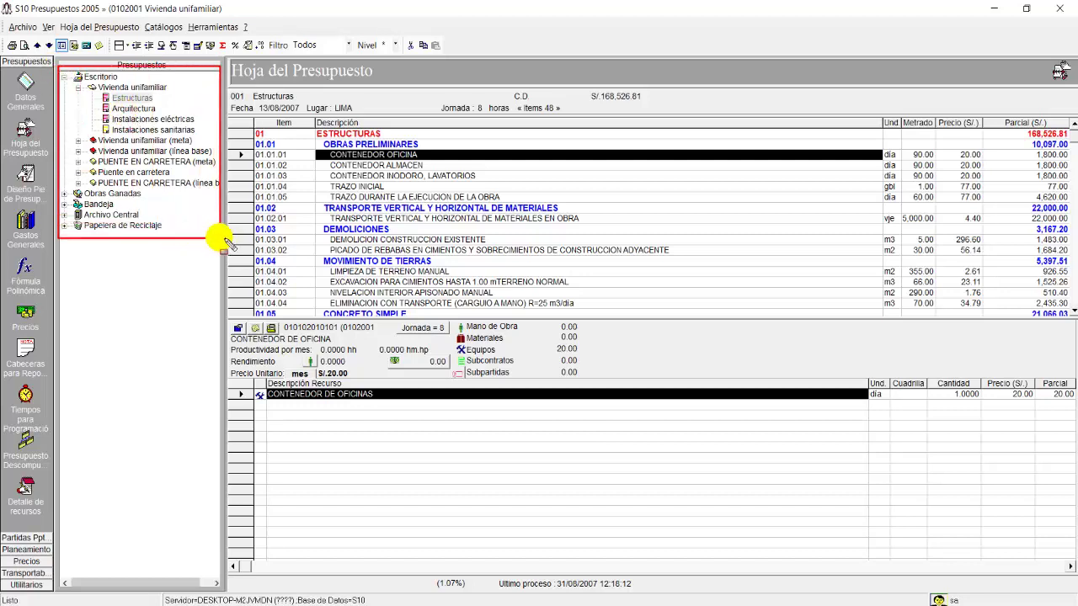
{"action": "left_click_drag", "start_coordinate": [1, 117], "coordinate": [52, 158]}
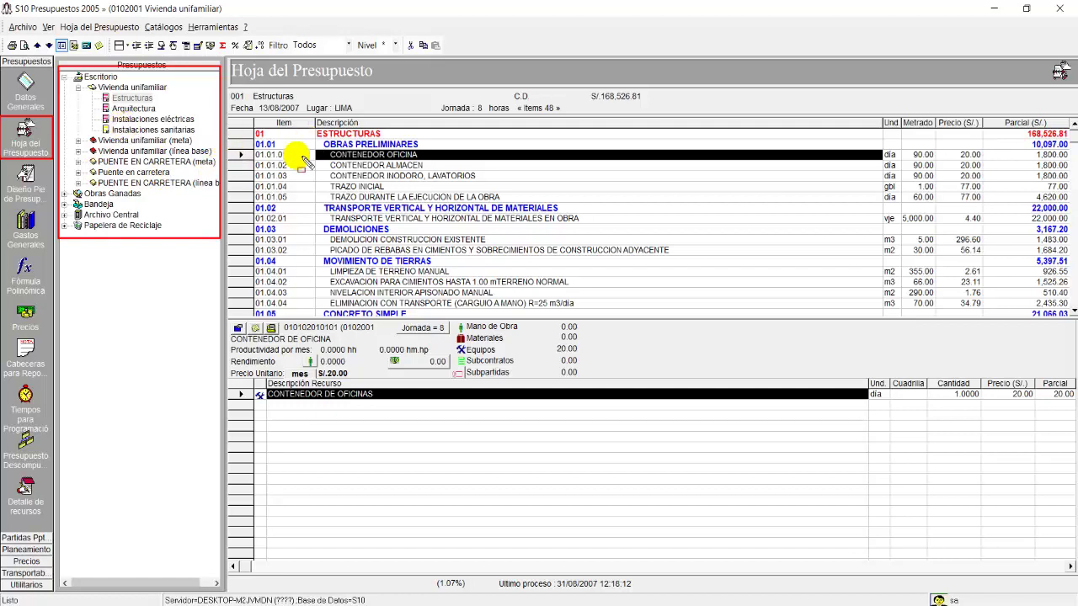
{"action": "mouse_move", "coordinate": [231, 58]}
{"action": "left_mouse_down"}
{"action": "mouse_move", "coordinate": [897, 308]}
{"action": "mouse_move", "coordinate": [1066, 301]}
{"action": "mouse_move", "coordinate": [1069, 315]}
{"action": "left_mouse_up"}
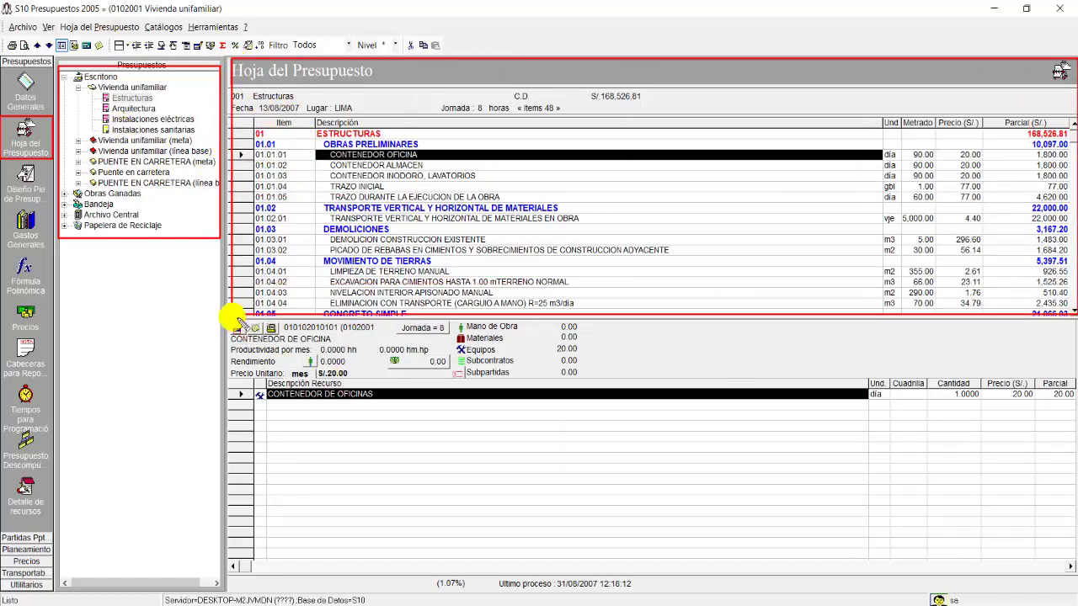
{"action": "mouse_move", "coordinate": [235, 320]}
{"action": "left_mouse_down"}
{"action": "mouse_move", "coordinate": [282, 374]}
{"action": "mouse_move", "coordinate": [810, 548]}
{"action": "mouse_move", "coordinate": [1071, 587]}
{"action": "left_mouse_up"}
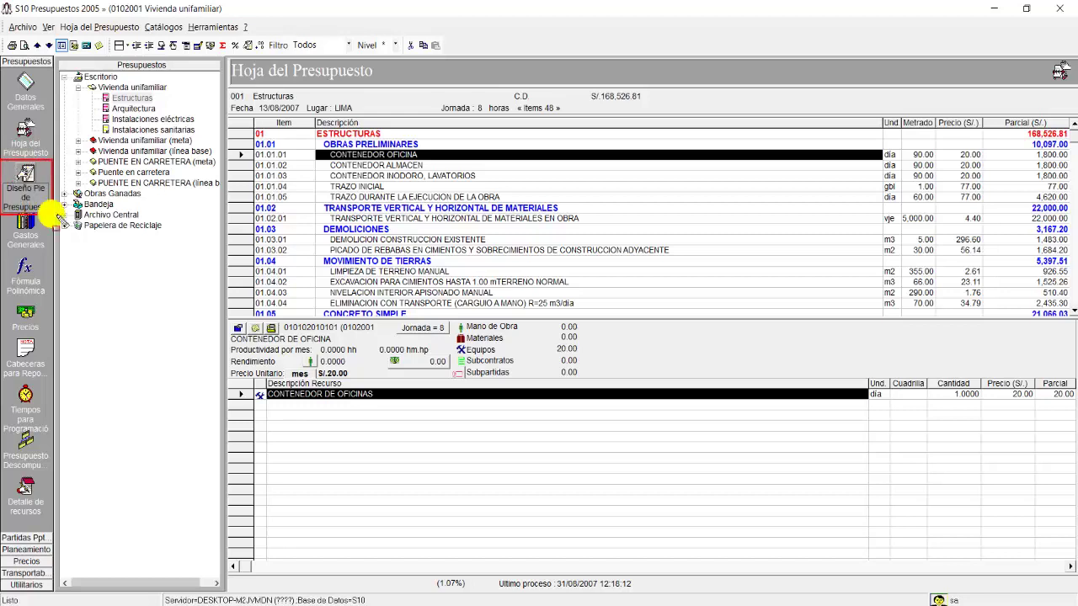
Step: Open the Diseño Pie de Presupuesto and view the footer lines of the Estructuras, Arquitectura, Instalaciones eléctricas and Instalaciones sanitarias subbudgets
{"action": "left_click", "coordinate": [30, 181]}
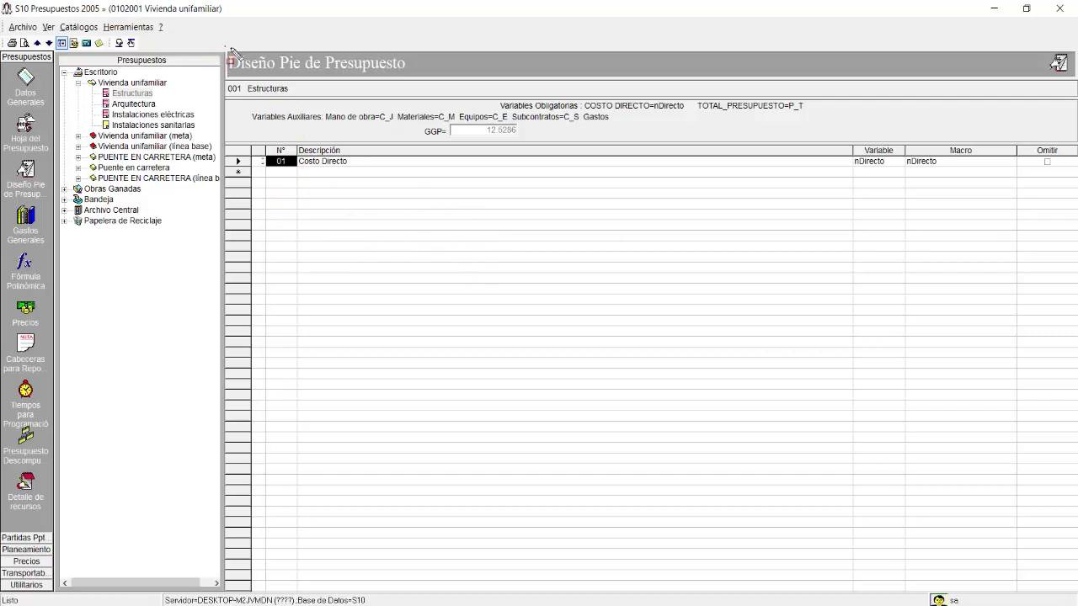
{"action": "mouse_move", "coordinate": [225, 47]}
{"action": "left_mouse_down"}
{"action": "mouse_move", "coordinate": [347, 196]}
{"action": "mouse_move", "coordinate": [900, 447]}
{"action": "mouse_move", "coordinate": [1074, 597]}
{"action": "left_mouse_up"}
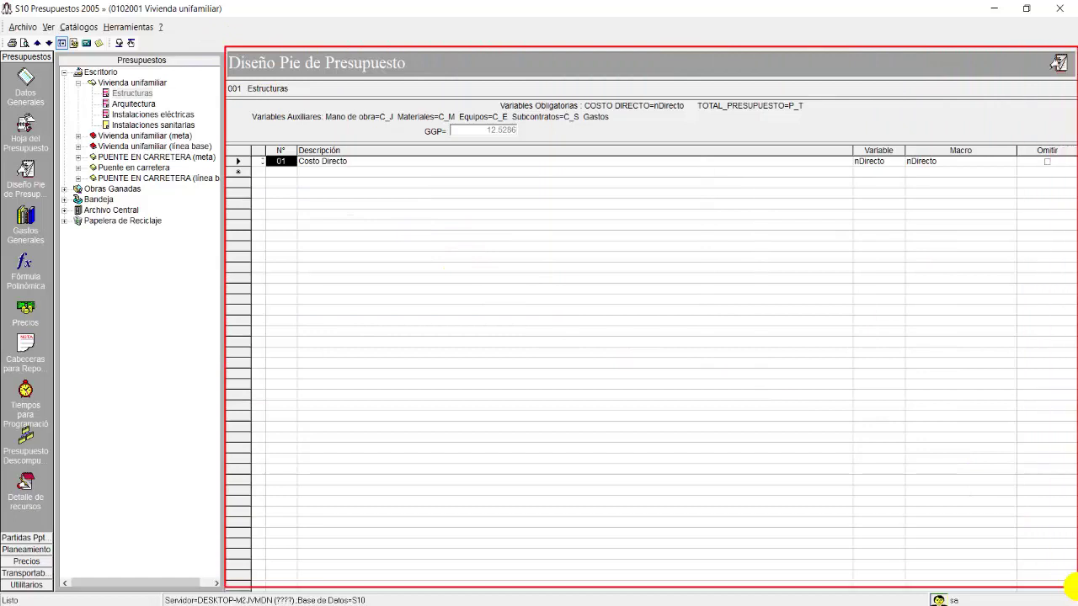
{"action": "key", "text": "Escape"}
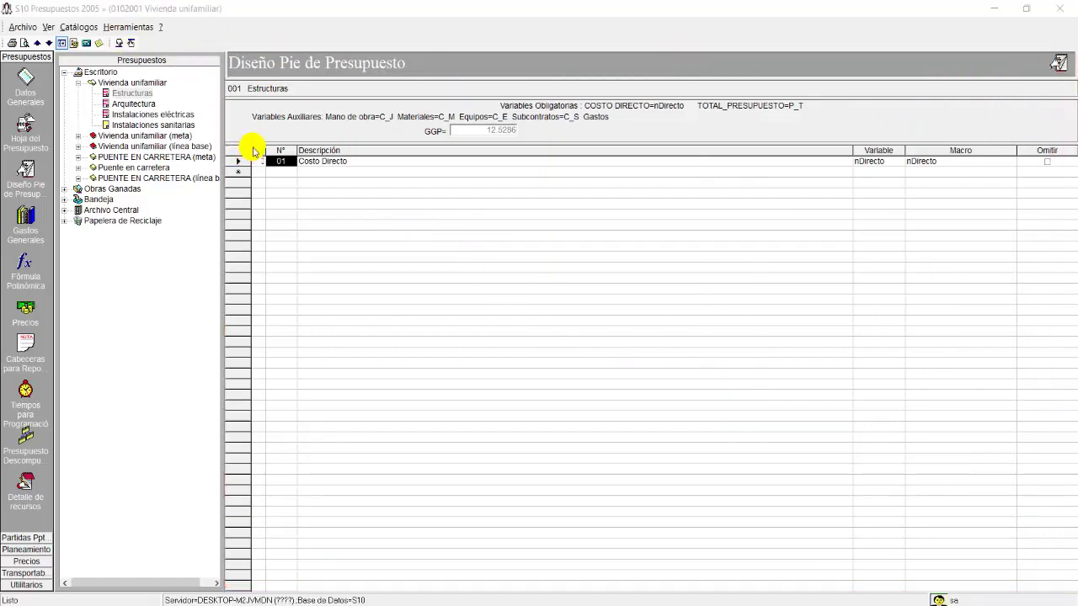
{"action": "left_click", "coordinate": [371, 165]}
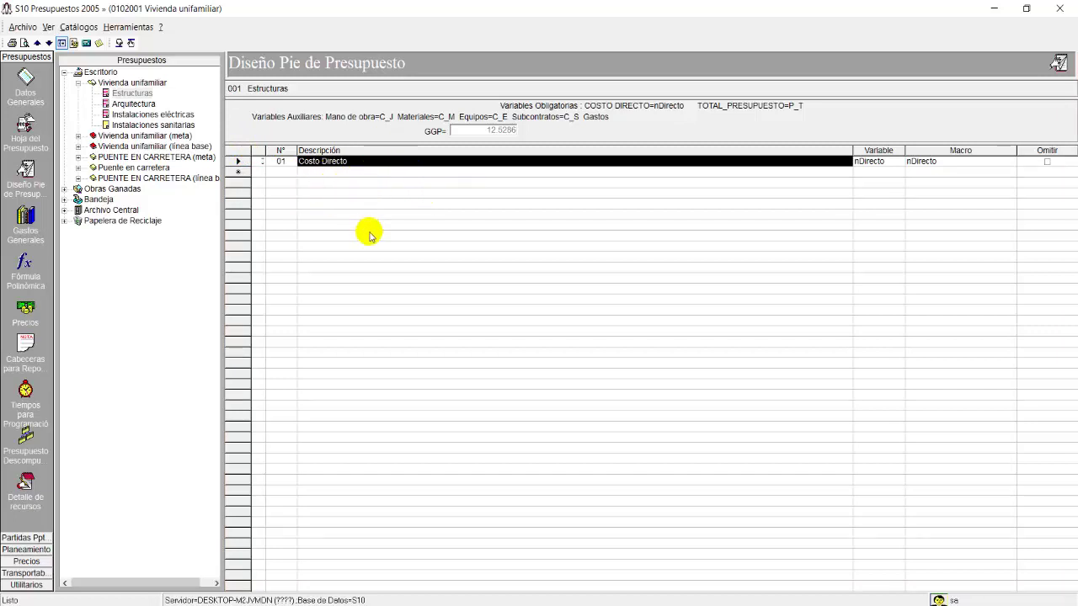
{"action": "left_click", "coordinate": [137, 106]}
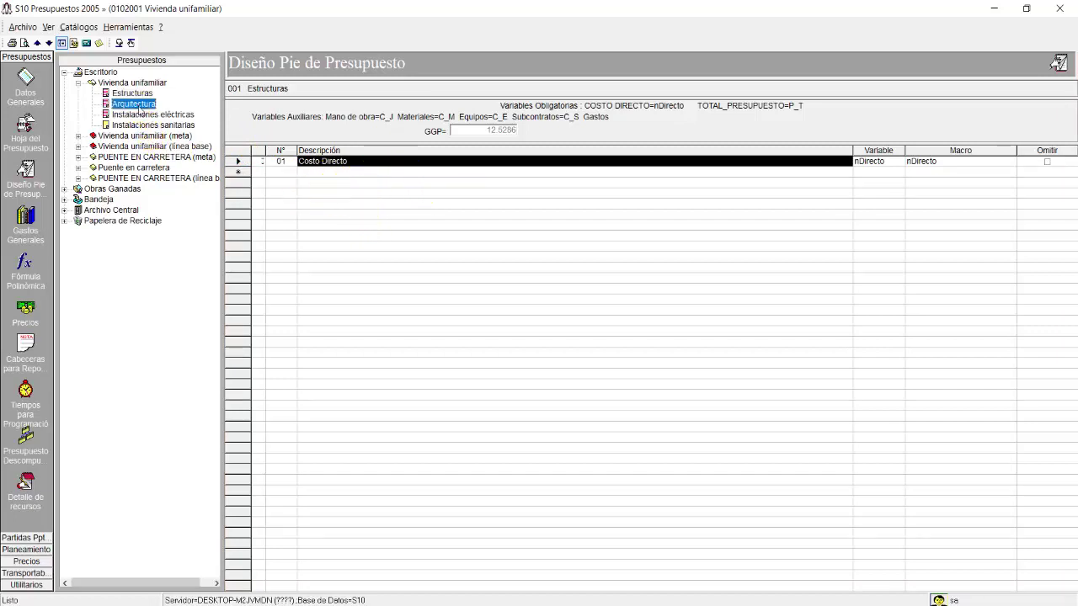
{"action": "left_click", "coordinate": [141, 116]}
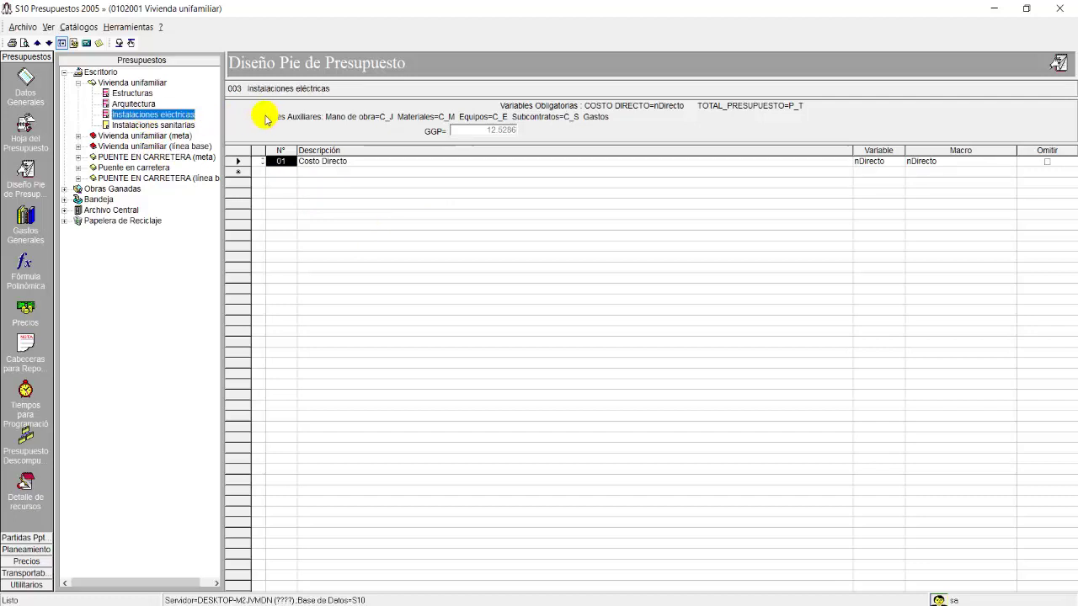
{"action": "left_click", "coordinate": [143, 125]}
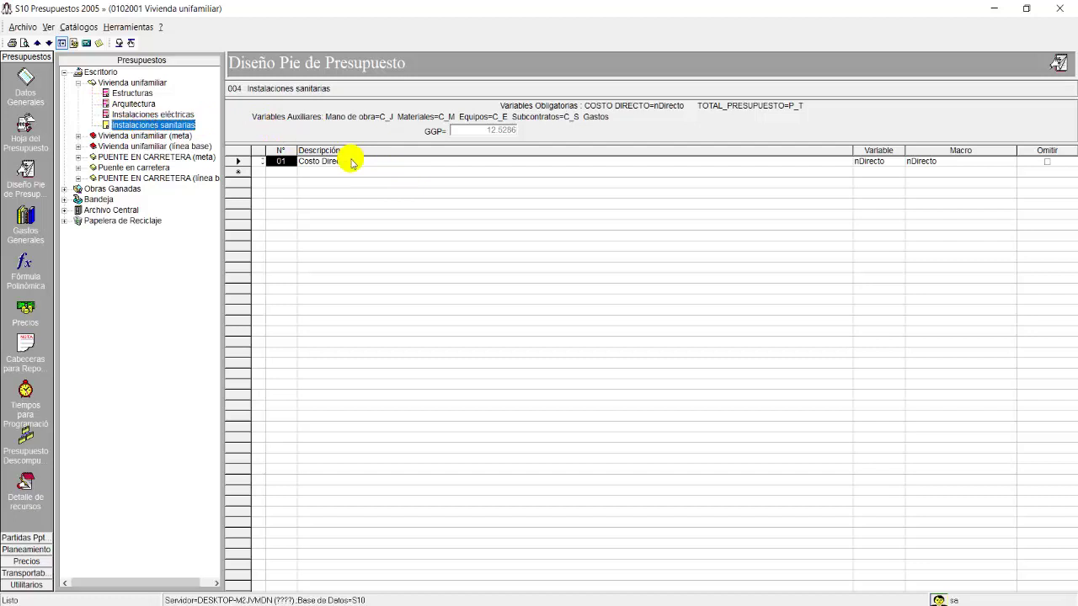
Step: View the footer design of the whole Vivienda unifamiliar budget and examine its descriptions, variables and macros from COSTO DIRECTO to TOTAL PRESUPUESTO
{"action": "left_click", "coordinate": [137, 84]}
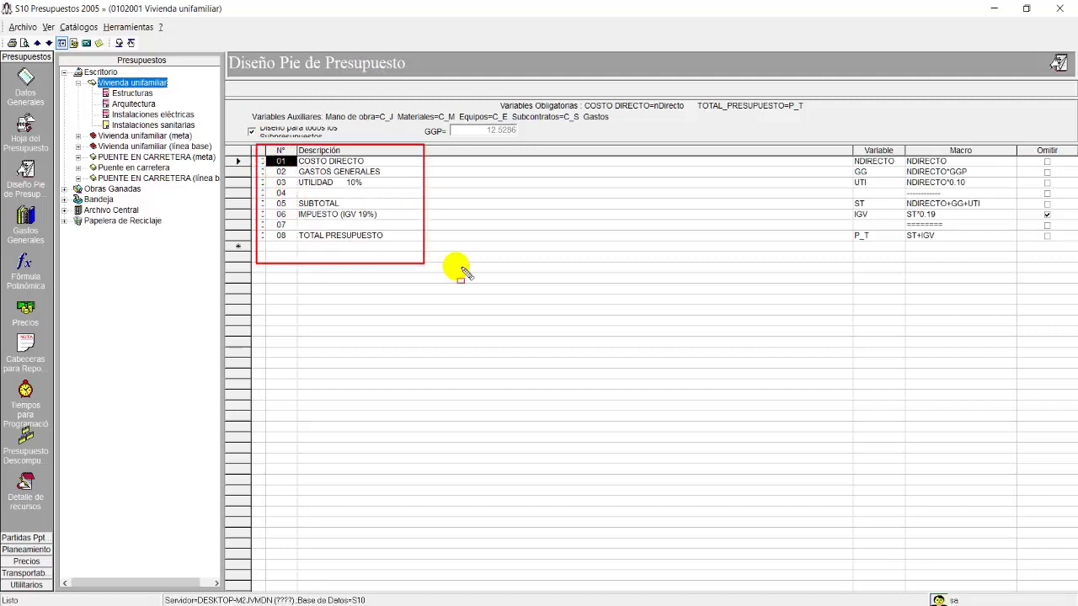
{"action": "mouse_move", "coordinate": [461, 271]}
{"action": "left_mouse_down"}
{"action": "mouse_move", "coordinate": [1070, 272]}
{"action": "mouse_move", "coordinate": [1070, 294]}
{"action": "mouse_move", "coordinate": [1073, 249]}
{"action": "left_mouse_up"}
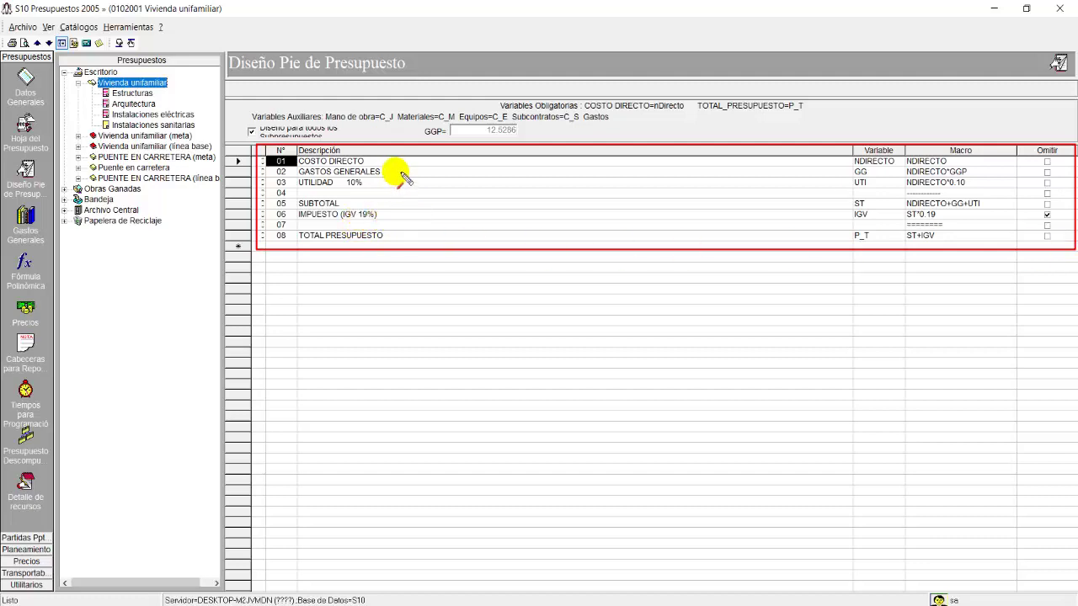
{"action": "left_click_drag", "start_coordinate": [402, 157], "coordinate": [384, 162]}
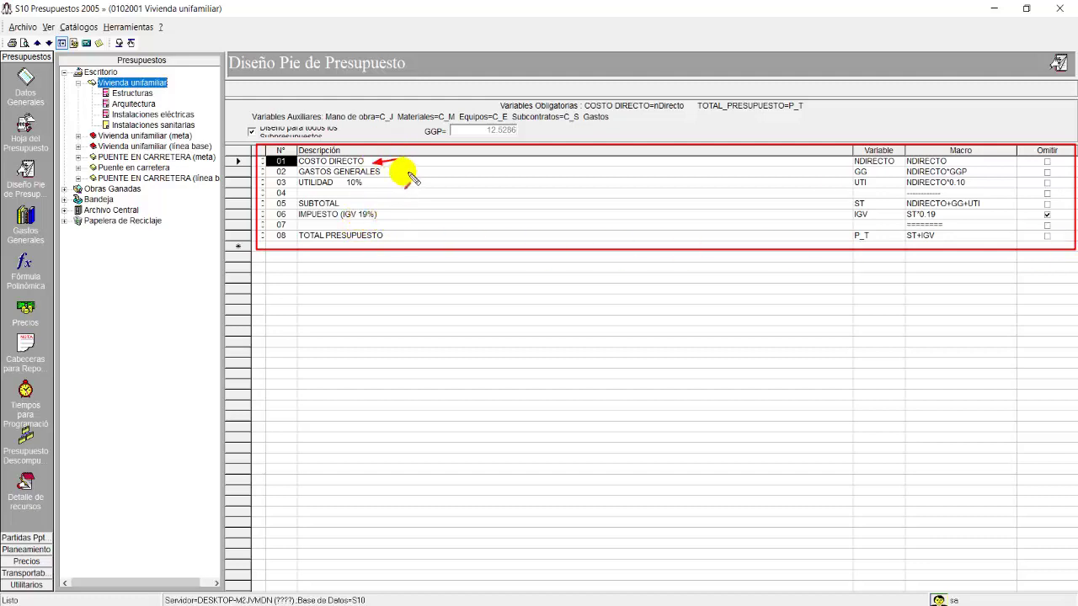
{"action": "left_click", "coordinate": [396, 177]}
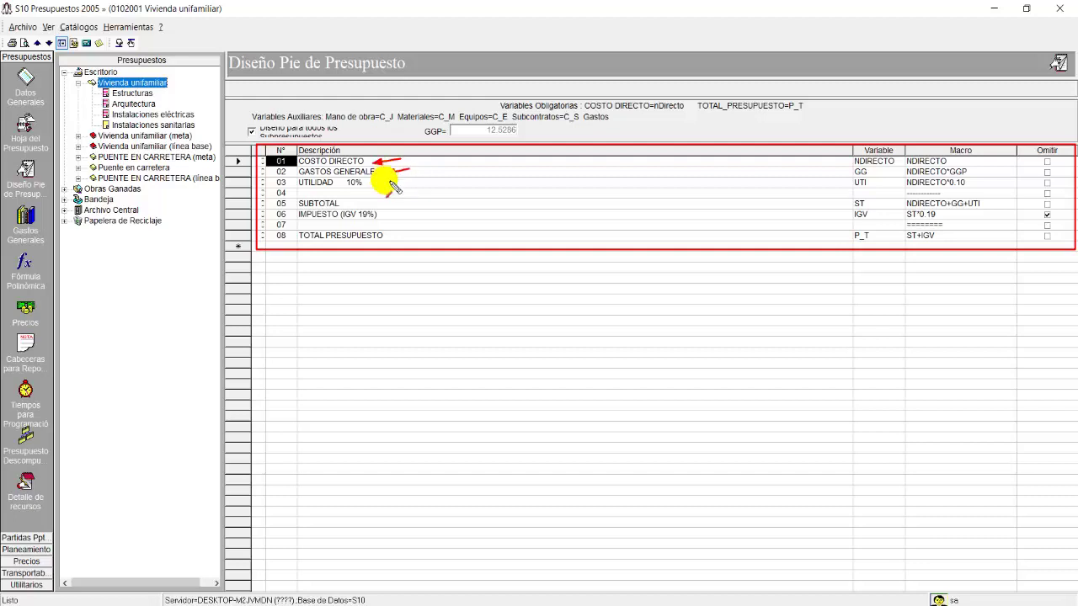
{"action": "left_click_drag", "start_coordinate": [408, 169], "coordinate": [383, 184]}
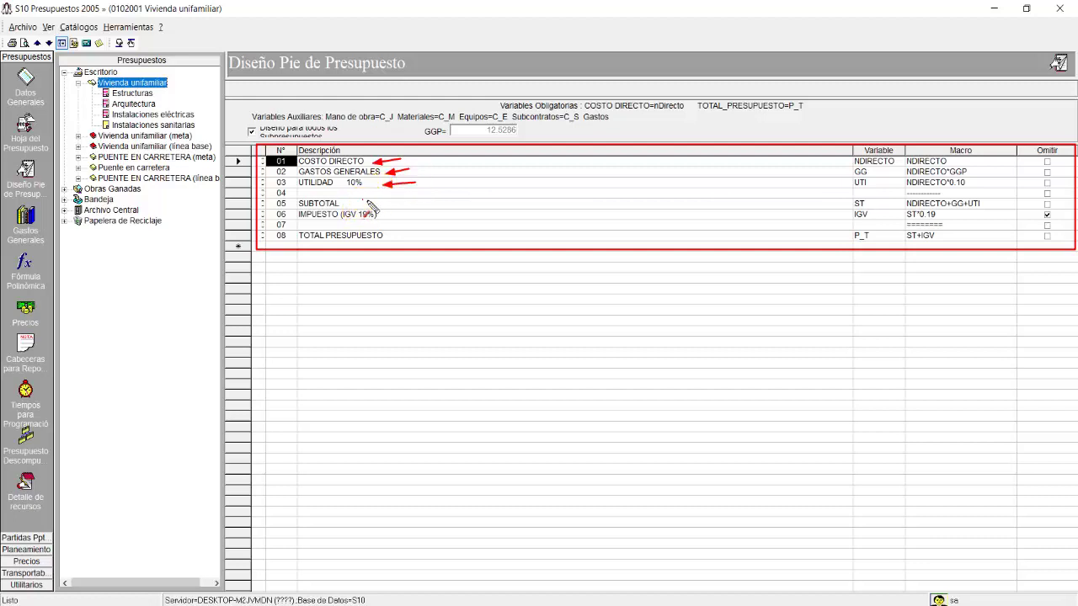
{"action": "left_click", "coordinate": [354, 207]}
{"action": "left_click_drag", "start_coordinate": [352, 204], "coordinate": [345, 203]}
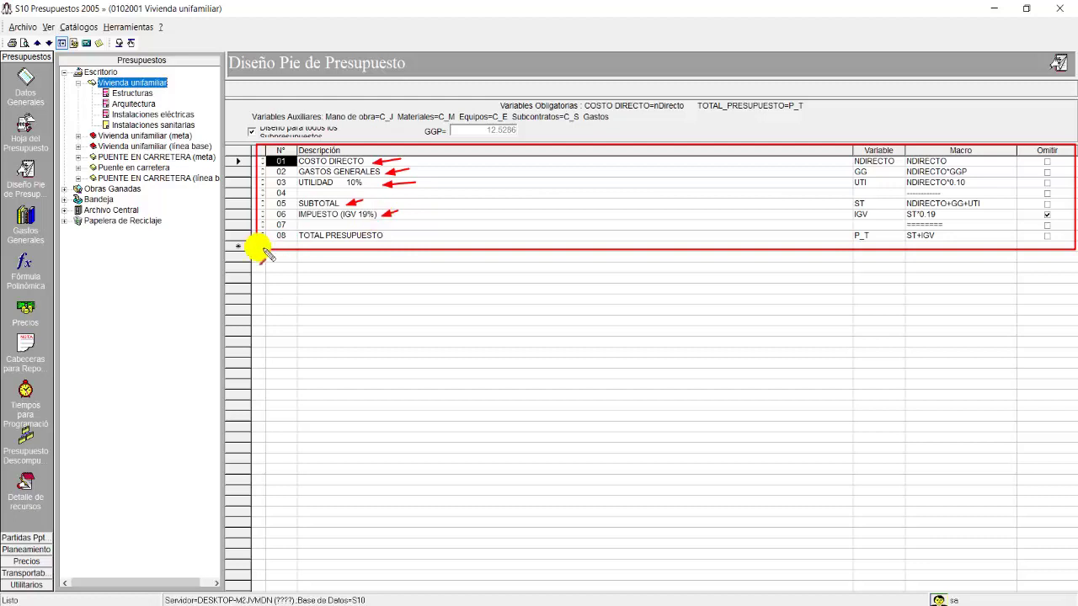
{"action": "left_click", "coordinate": [406, 238]}
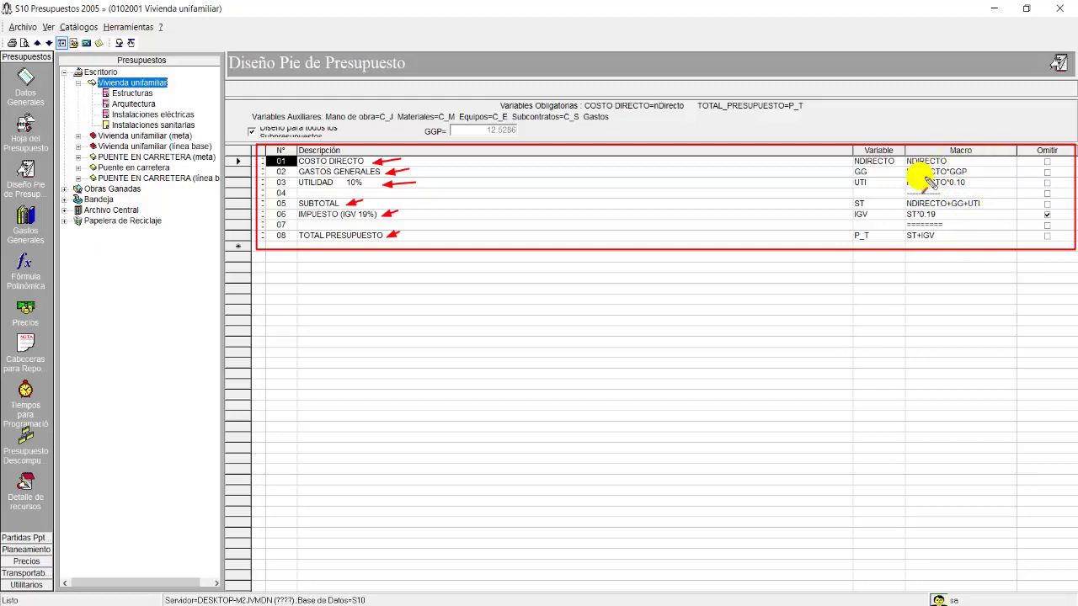
{"action": "mouse_move", "coordinate": [848, 152]}
{"action": "left_mouse_down"}
{"action": "mouse_move", "coordinate": [899, 199]}
{"action": "mouse_move", "coordinate": [1067, 245]}
{"action": "left_mouse_up"}
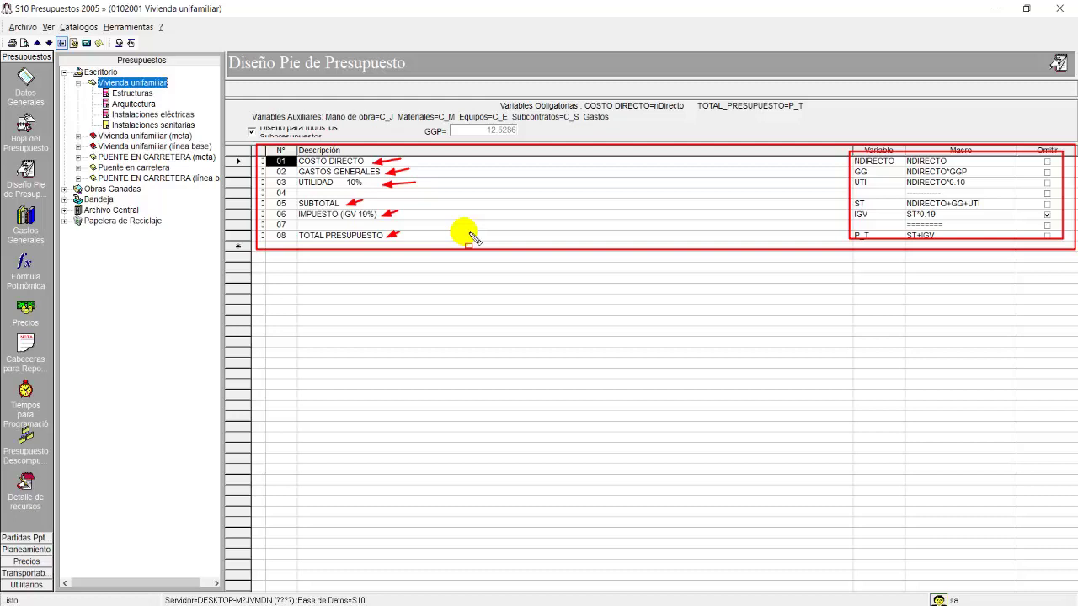
{"action": "key", "text": "Escape"}
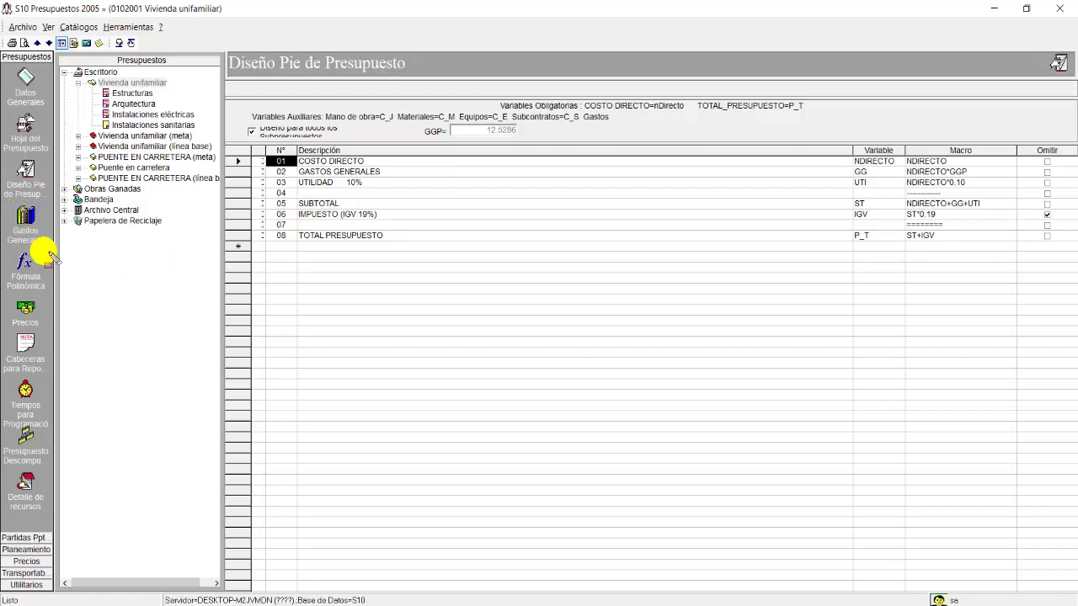
Step: Open the Fórmula Polinómica of the Vivienda unifamiliar budget
{"action": "left_click_drag", "start_coordinate": [2, 202], "coordinate": [52, 247]}
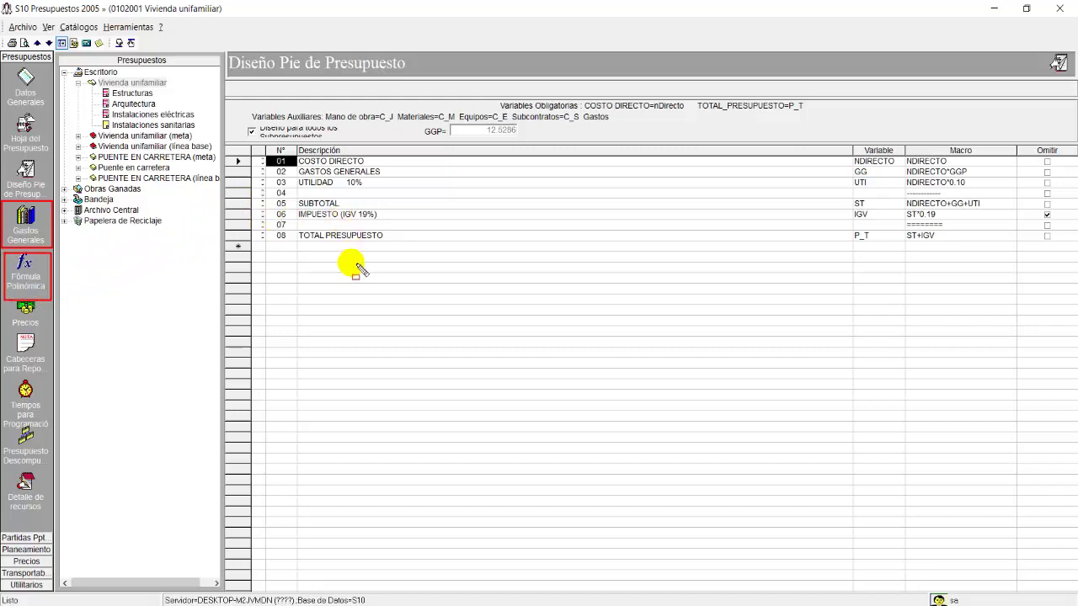
{"action": "left_click", "coordinate": [26, 265]}
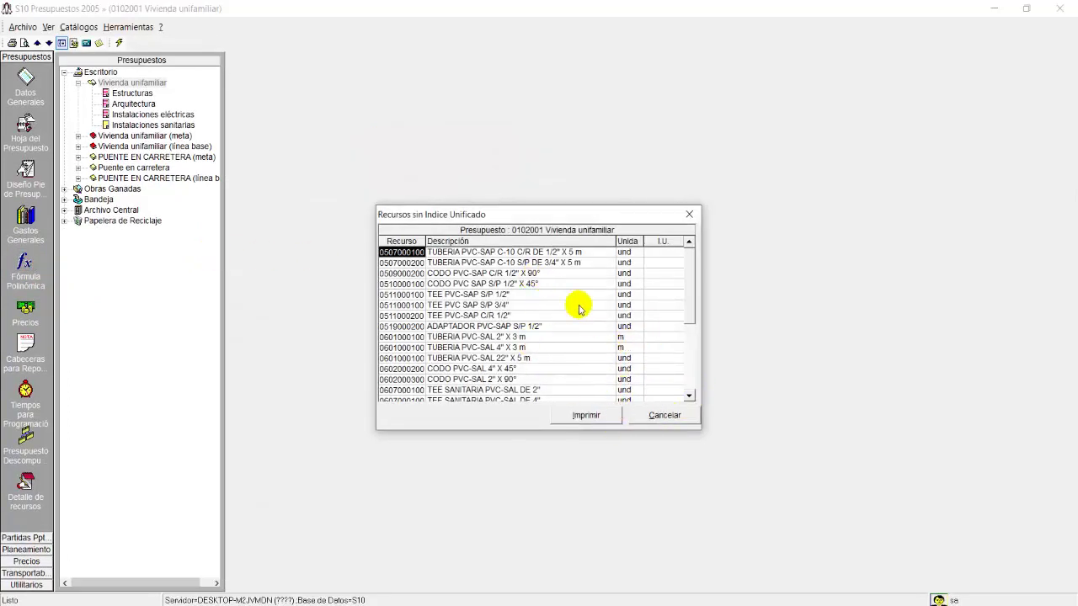
Step: Dismiss the lists of resources without unified index and view the polynomial formula grouping of the Estructuras, Arquitectura, Instalaciones eléctricas and Instalaciones sanitarias subbudgets
{"action": "left_click", "coordinate": [685, 417]}
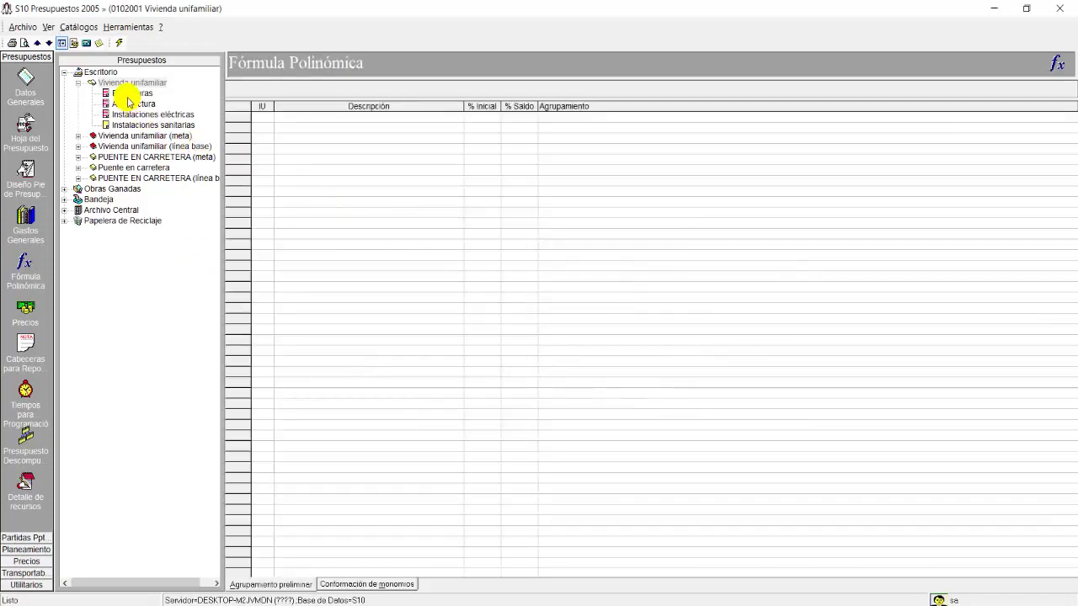
{"action": "left_click", "coordinate": [123, 94]}
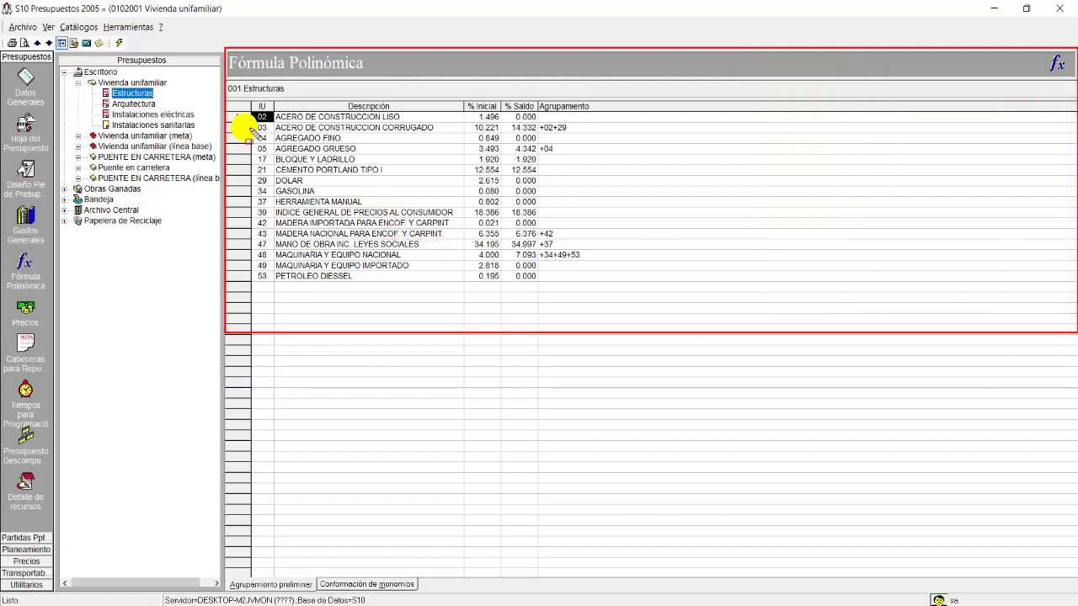
{"action": "left_click_drag", "start_coordinate": [258, 102], "coordinate": [620, 288]}
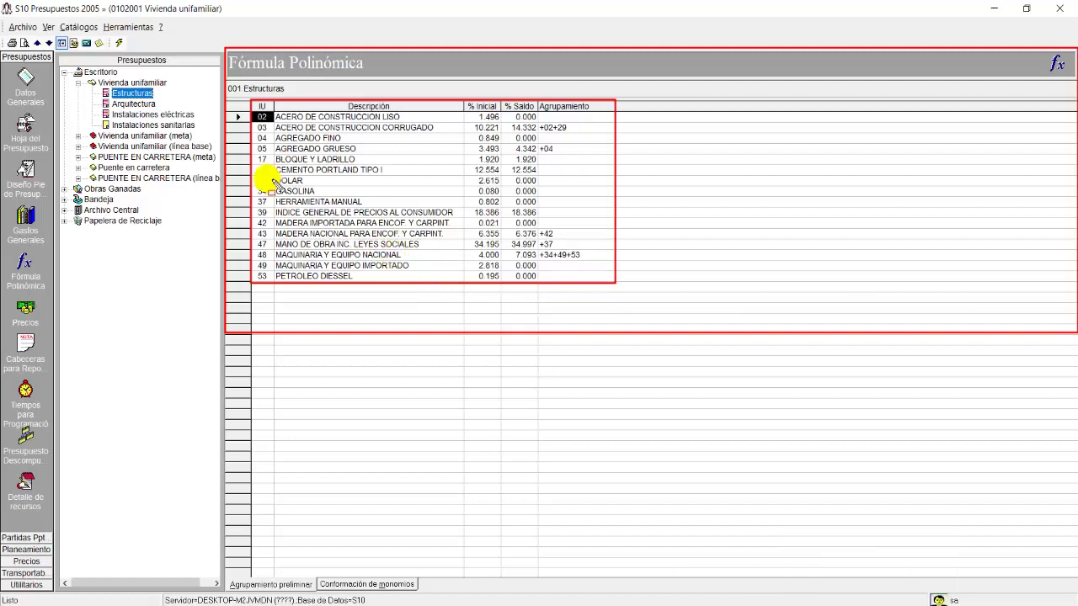
{"action": "left_click", "coordinate": [143, 105]}
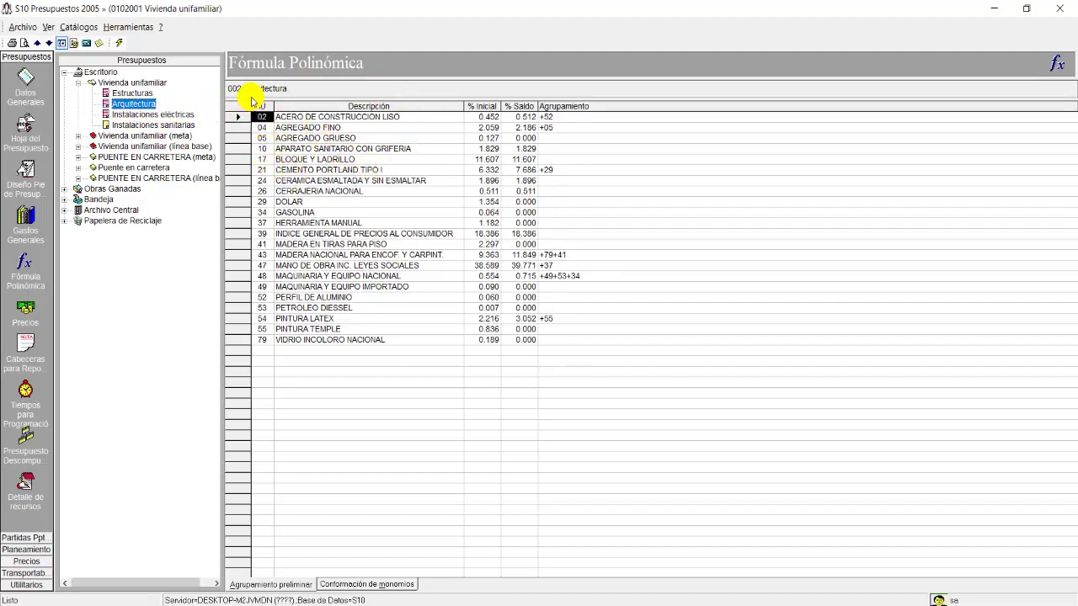
{"action": "left_click", "coordinate": [148, 114]}
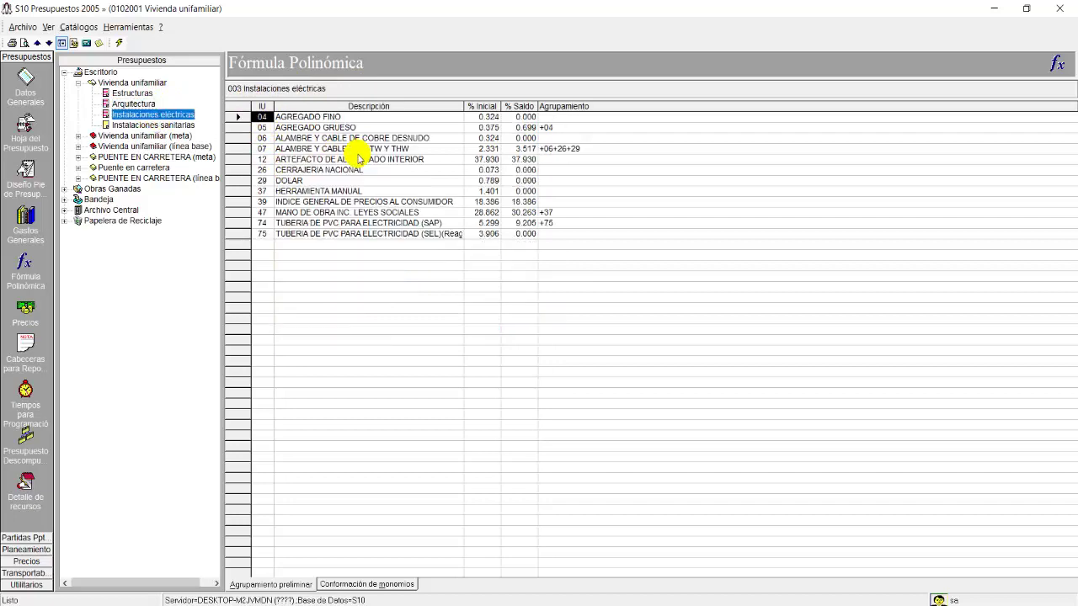
{"action": "left_click", "coordinate": [164, 125]}
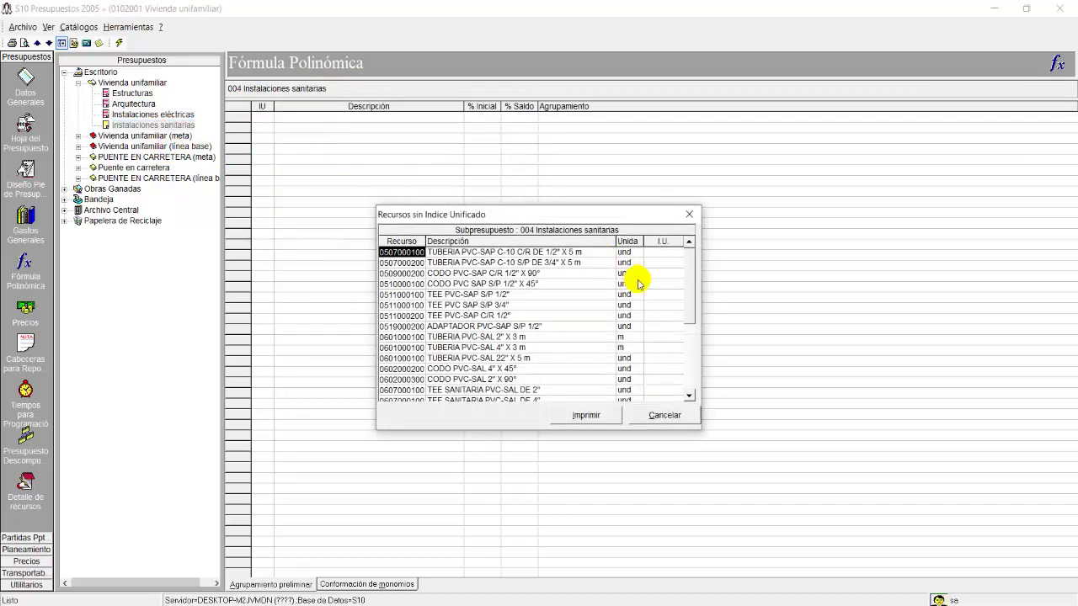
{"action": "left_click", "coordinate": [657, 416]}
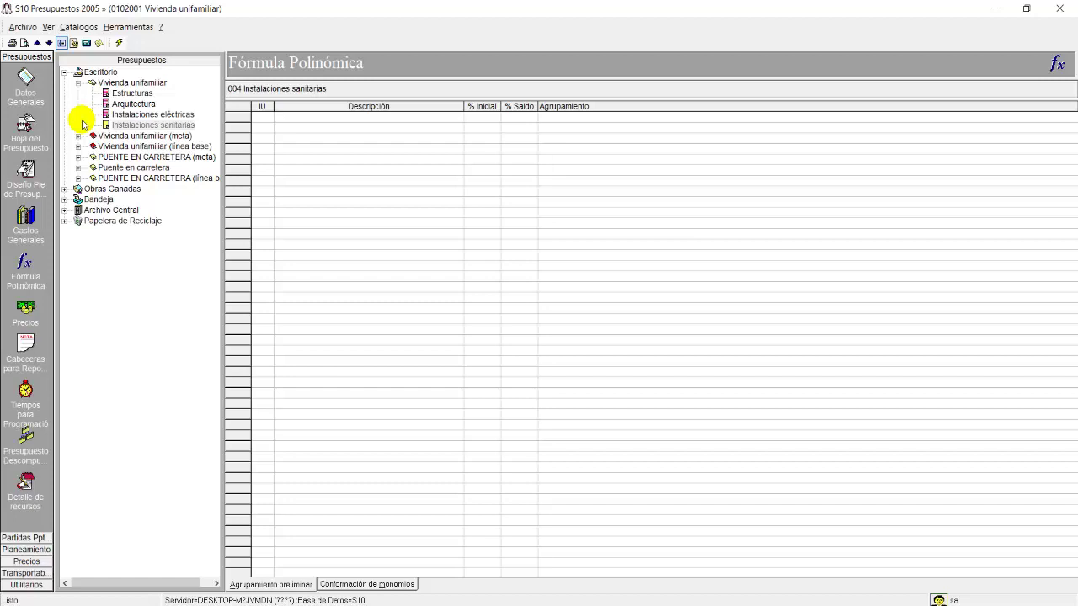
Step: Open Precios por Presupuesto and view the resource prices of the Instalaciones sanitarias, Instalaciones eléctricas, Arquitectura and Estructuras subbudgets
{"action": "left_click", "coordinate": [24, 312]}
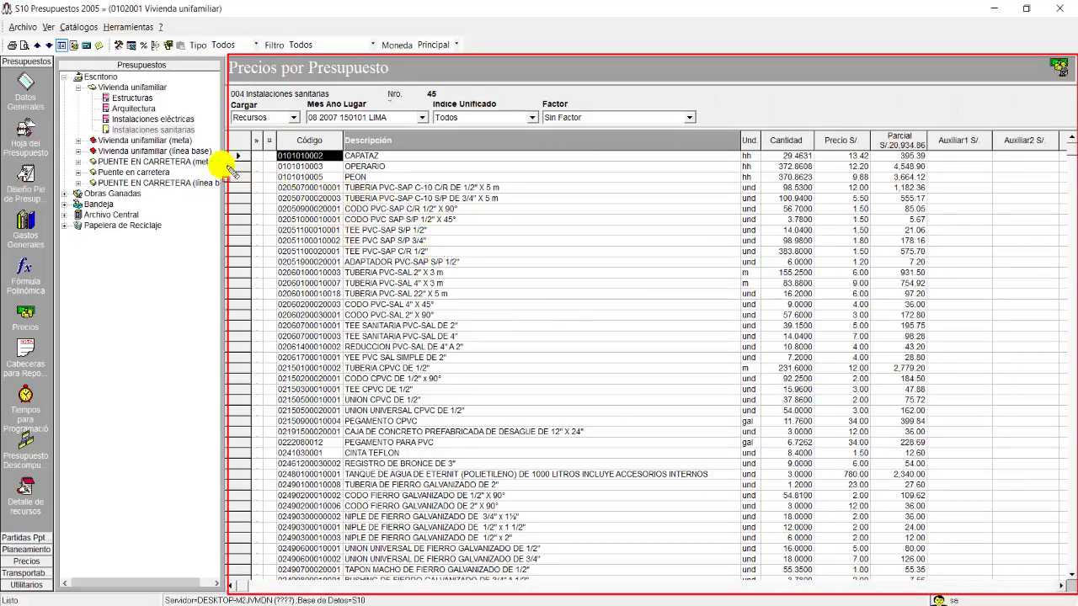
{"action": "left_click", "coordinate": [148, 131]}
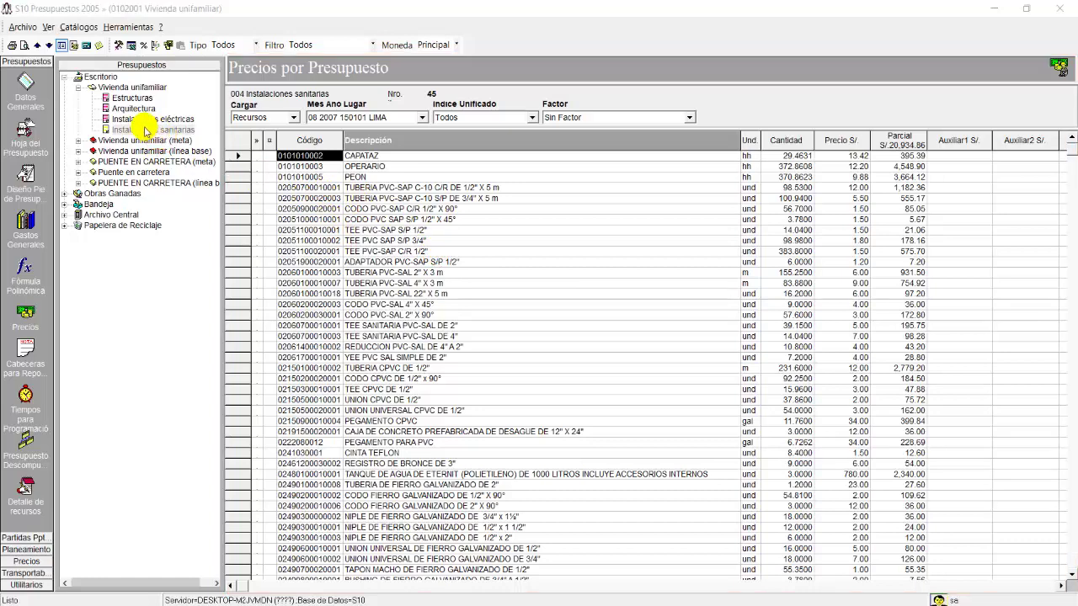
{"action": "left_click", "coordinate": [152, 119]}
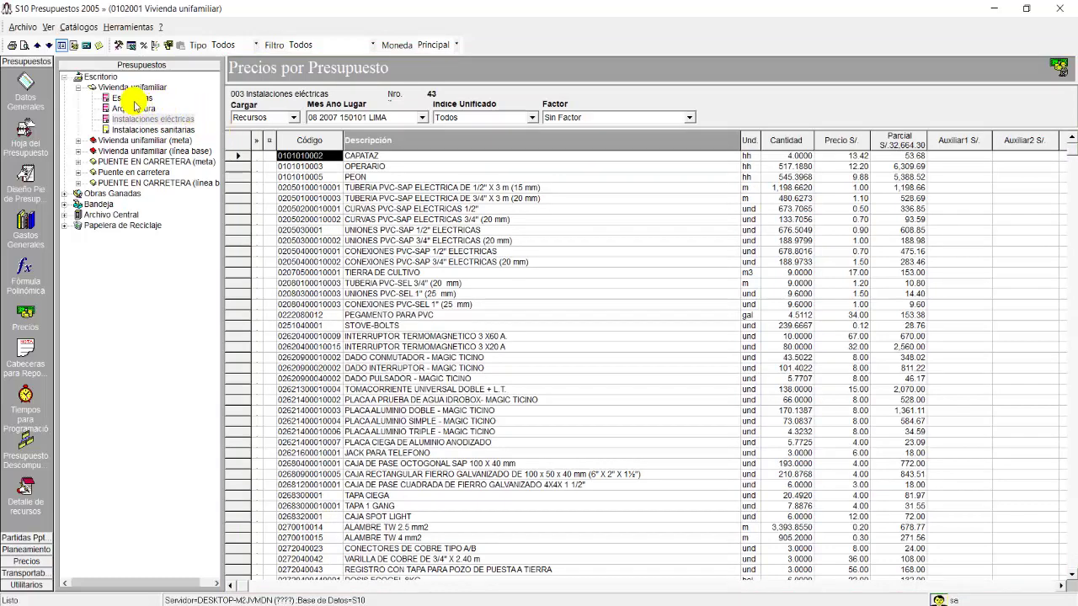
{"action": "left_click", "coordinate": [134, 109]}
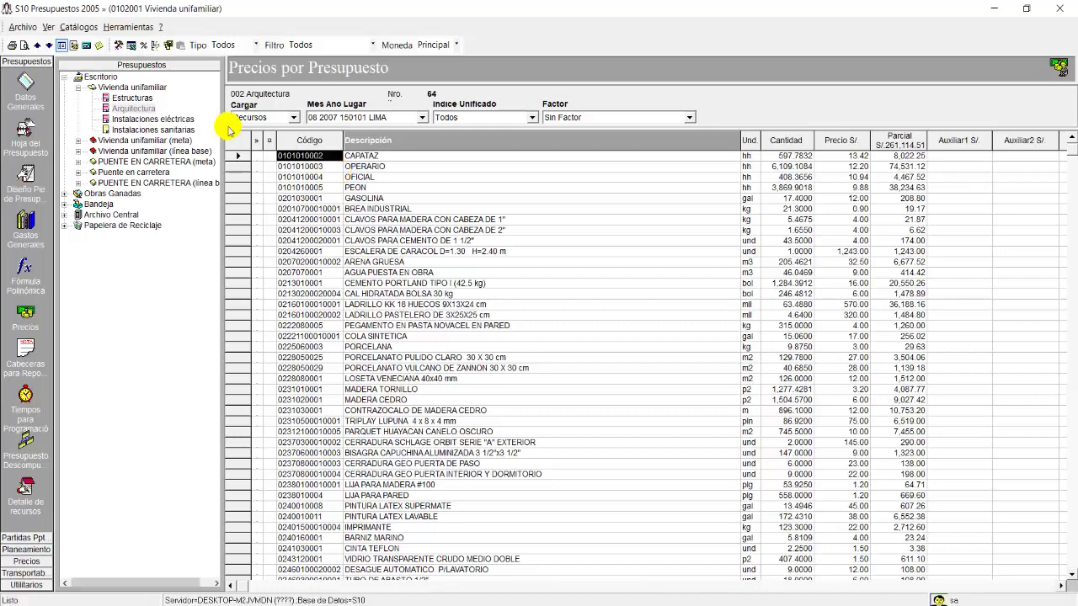
{"action": "left_click", "coordinate": [135, 99]}
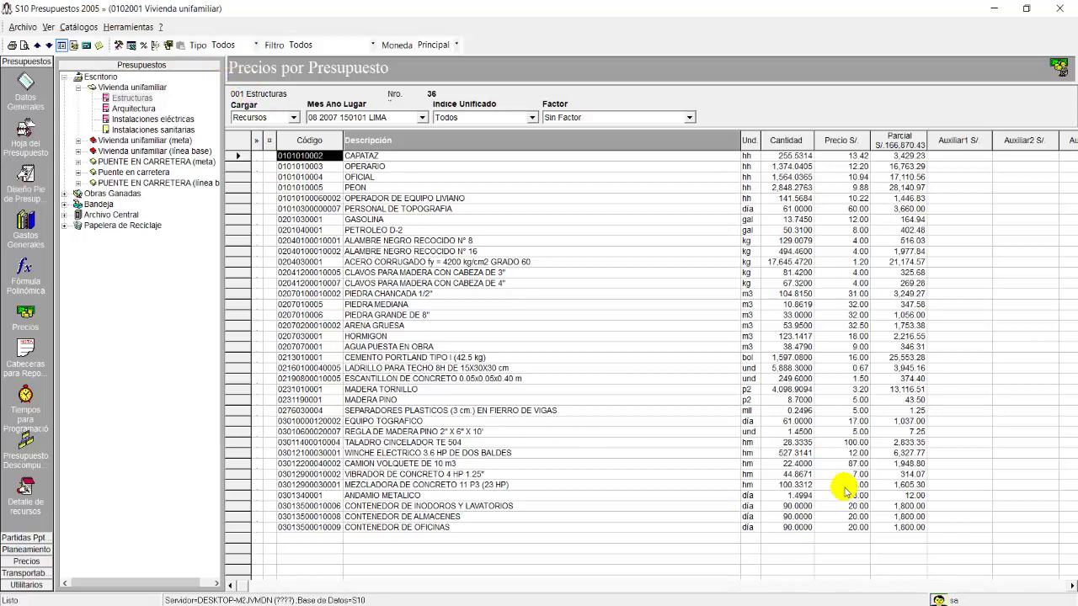
Step: View the resource prices of the whole Vivienda unifamiliar budget, covering all its subbudgets together
{"action": "left_click", "coordinate": [130, 89]}
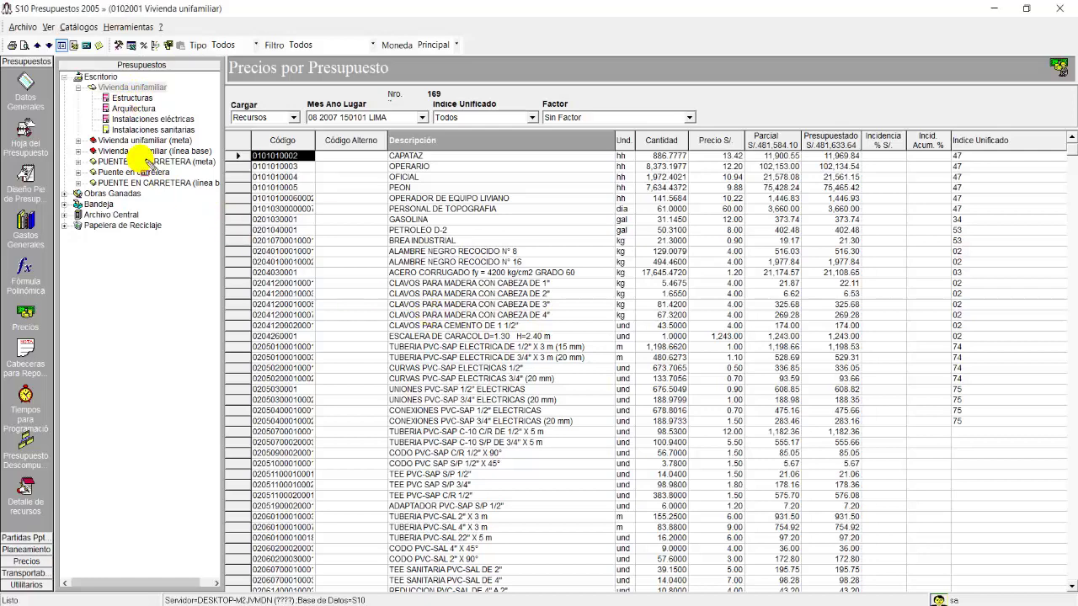
{"action": "mouse_move", "coordinate": [96, 93]}
{"action": "left_mouse_down"}
{"action": "mouse_move", "coordinate": [137, 138]}
{"action": "mouse_move", "coordinate": [195, 136]}
{"action": "left_mouse_up"}
{"action": "key", "text": "Escape"}
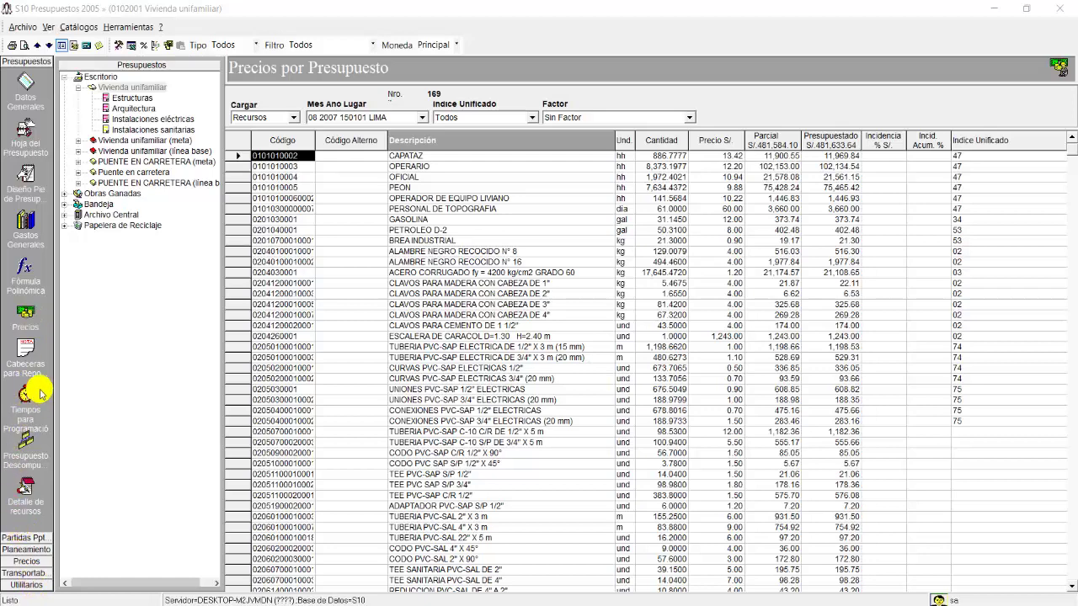
Step: Show the Utilitarios tools and examine the user maintenance, database update and database maintenance utilities
{"action": "left_click", "coordinate": [20, 584]}
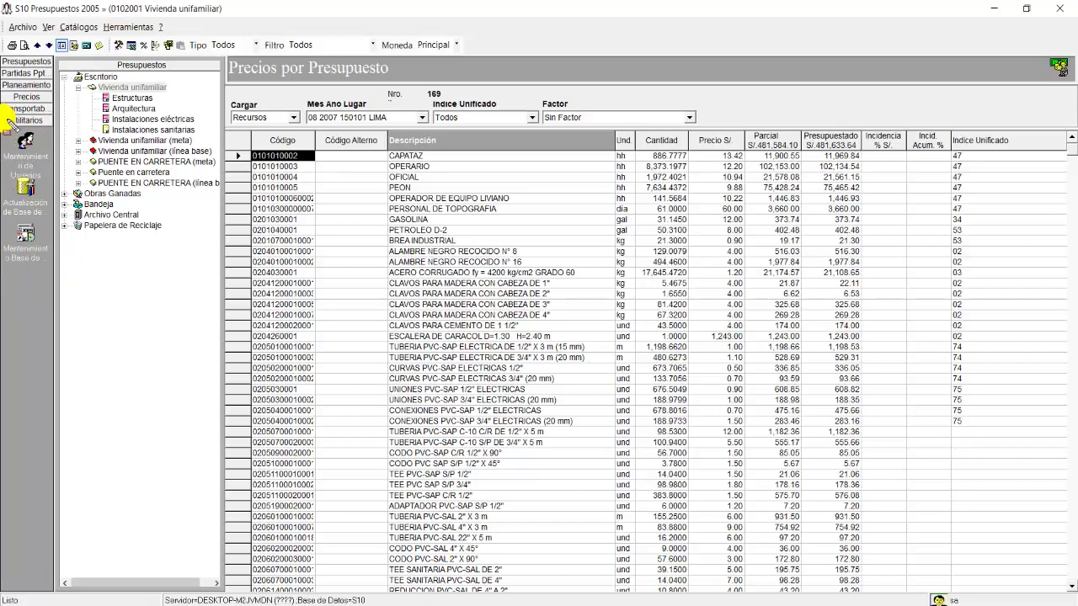
{"action": "left_click_drag", "start_coordinate": [3, 125], "coordinate": [59, 280]}
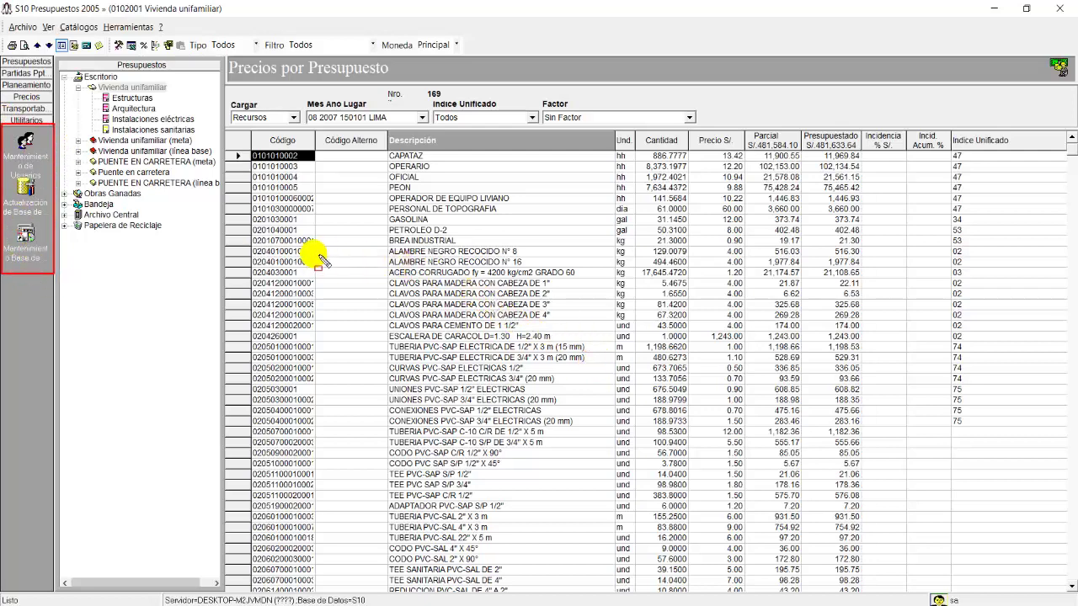
{"action": "key", "text": "Escape"}
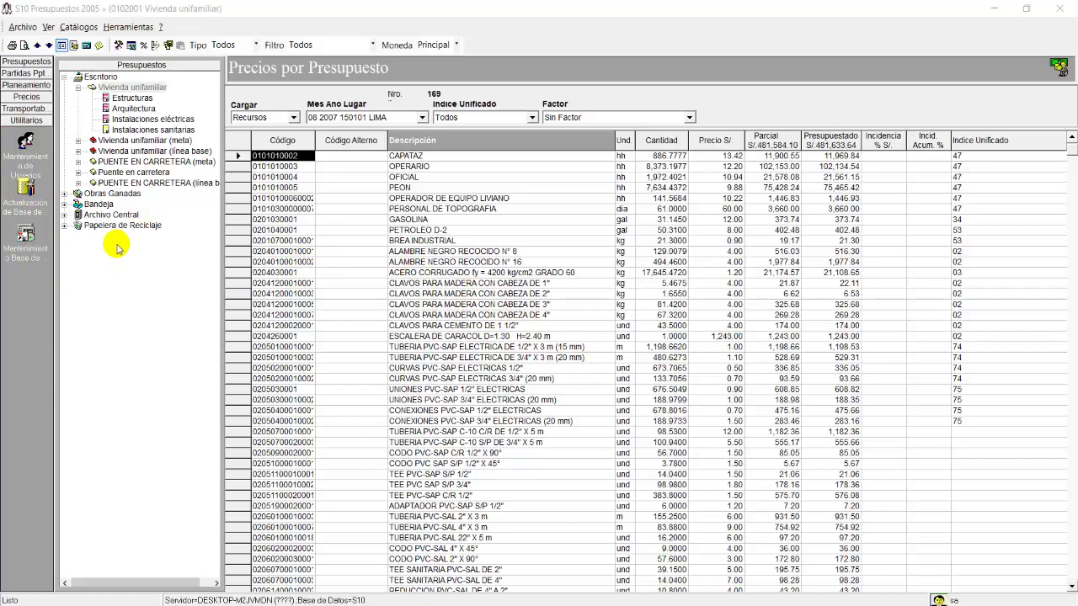
Step: Open the Mantenimiento de Base de Datos assistant and examine its options for backing up, restoring, compacting and deleting databases
{"action": "left_click", "coordinate": [25, 233]}
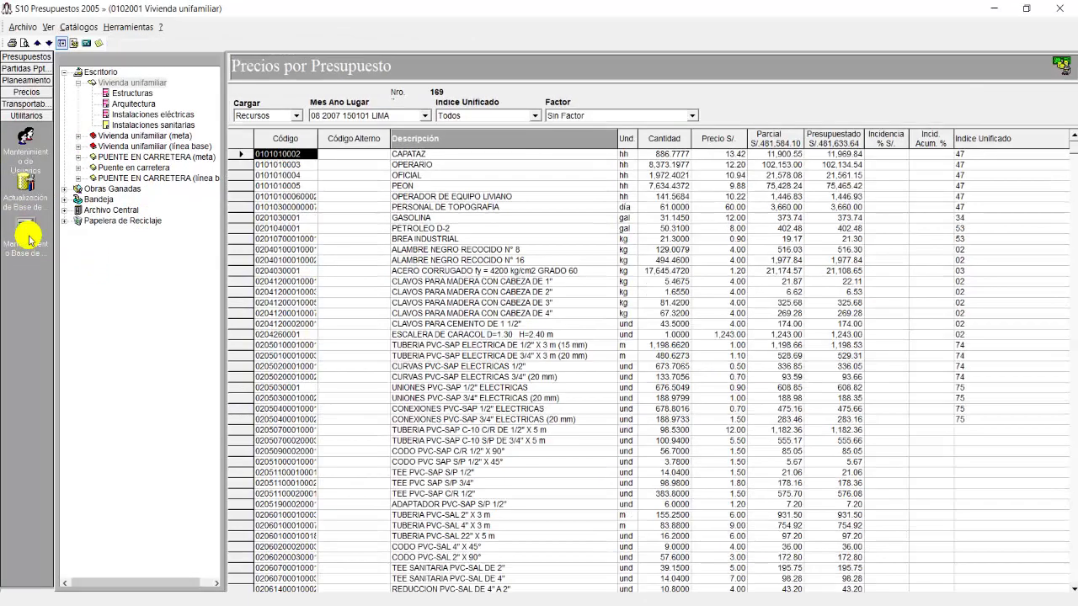
{"action": "double_click", "coordinate": [27, 234]}
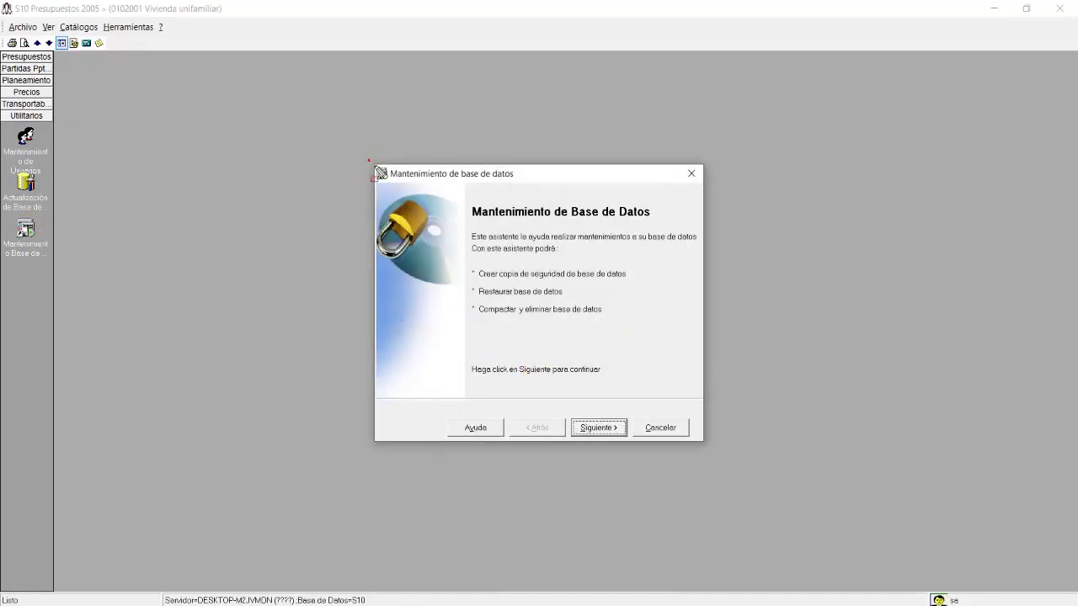
{"action": "mouse_move", "coordinate": [368, 160]}
{"action": "left_mouse_down"}
{"action": "mouse_move", "coordinate": [462, 329]}
{"action": "mouse_move", "coordinate": [708, 446]}
{"action": "left_mouse_up"}
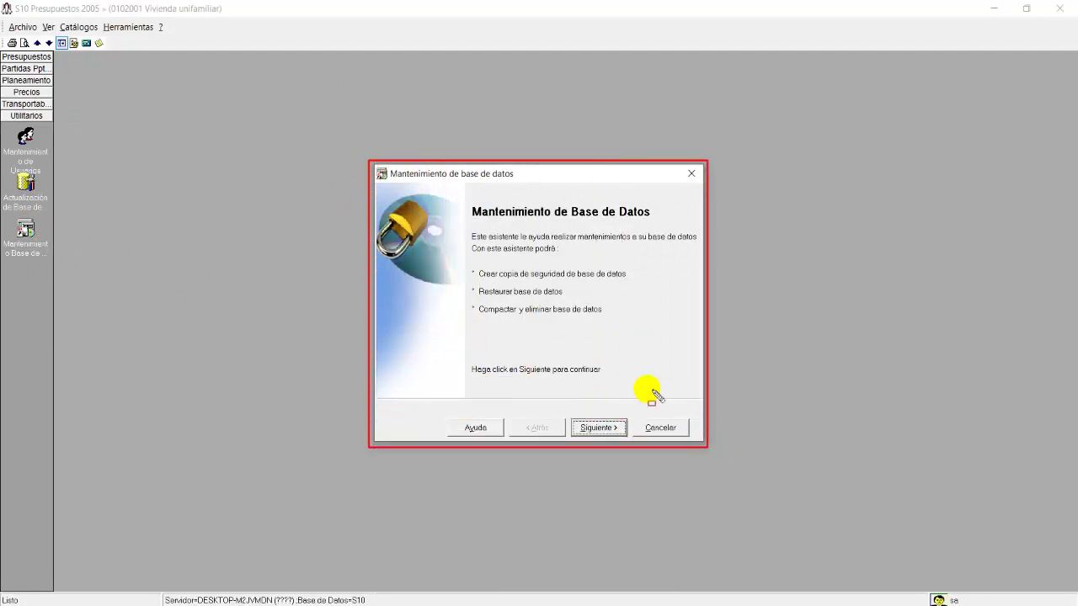
{"action": "mouse_move", "coordinate": [470, 263]}
{"action": "left_mouse_down"}
{"action": "mouse_move", "coordinate": [522, 318]}
{"action": "mouse_move", "coordinate": [628, 322]}
{"action": "left_mouse_up"}
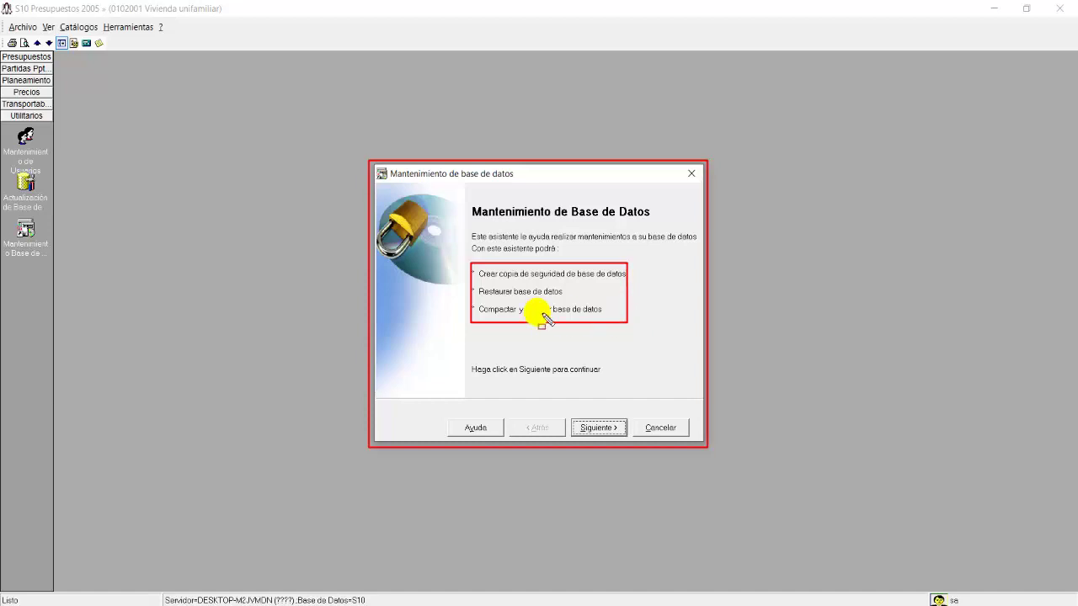